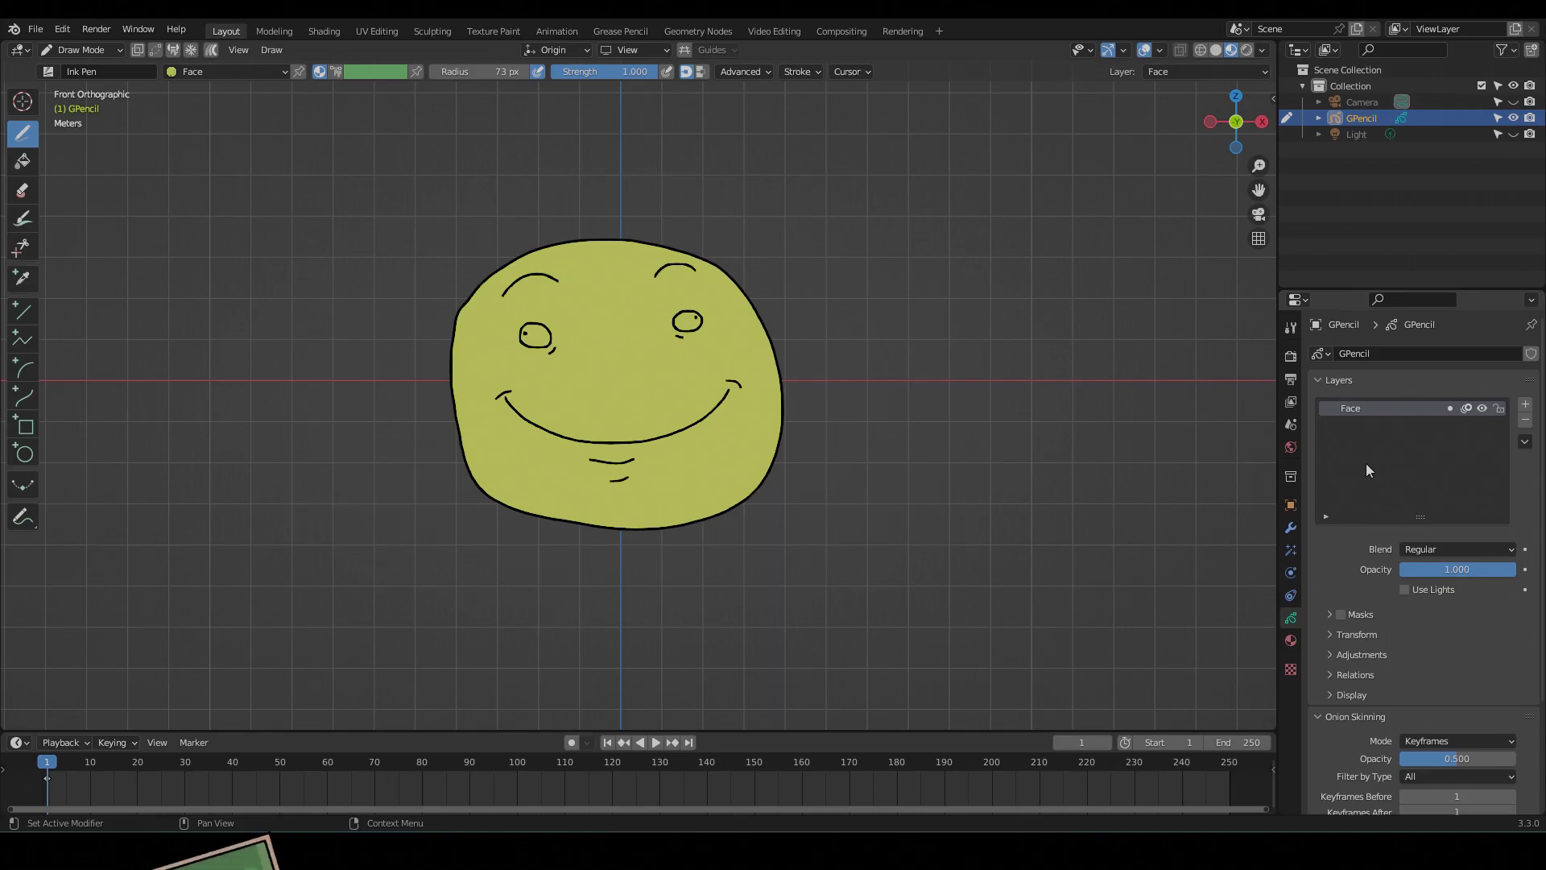
Step: Add a Grease Pencil layer above Face and rename it 'Mask'
click(1526, 406)
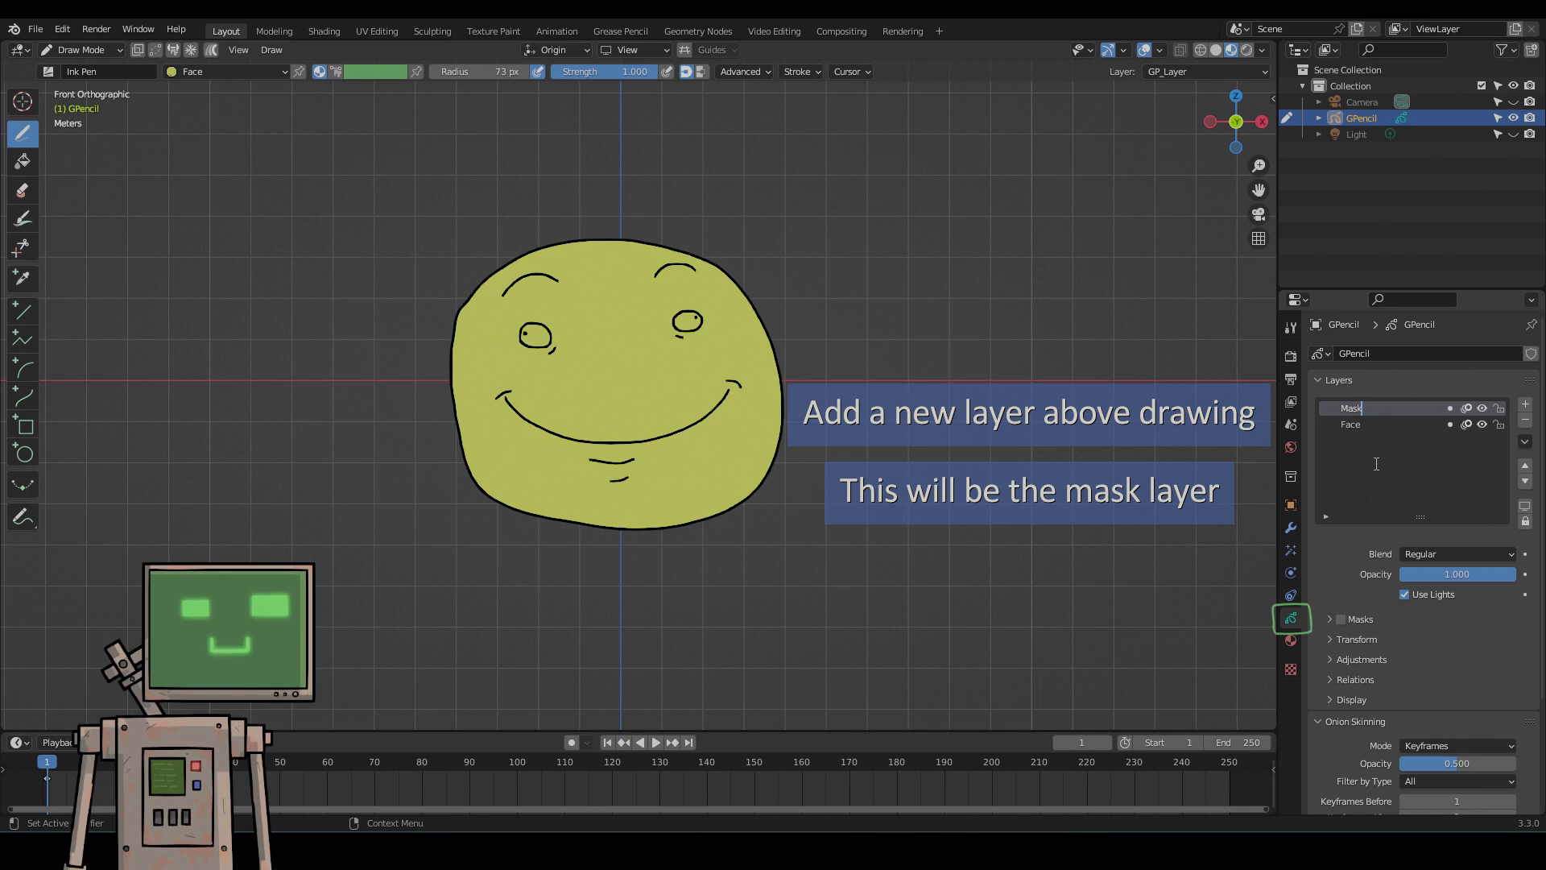
key(Return)
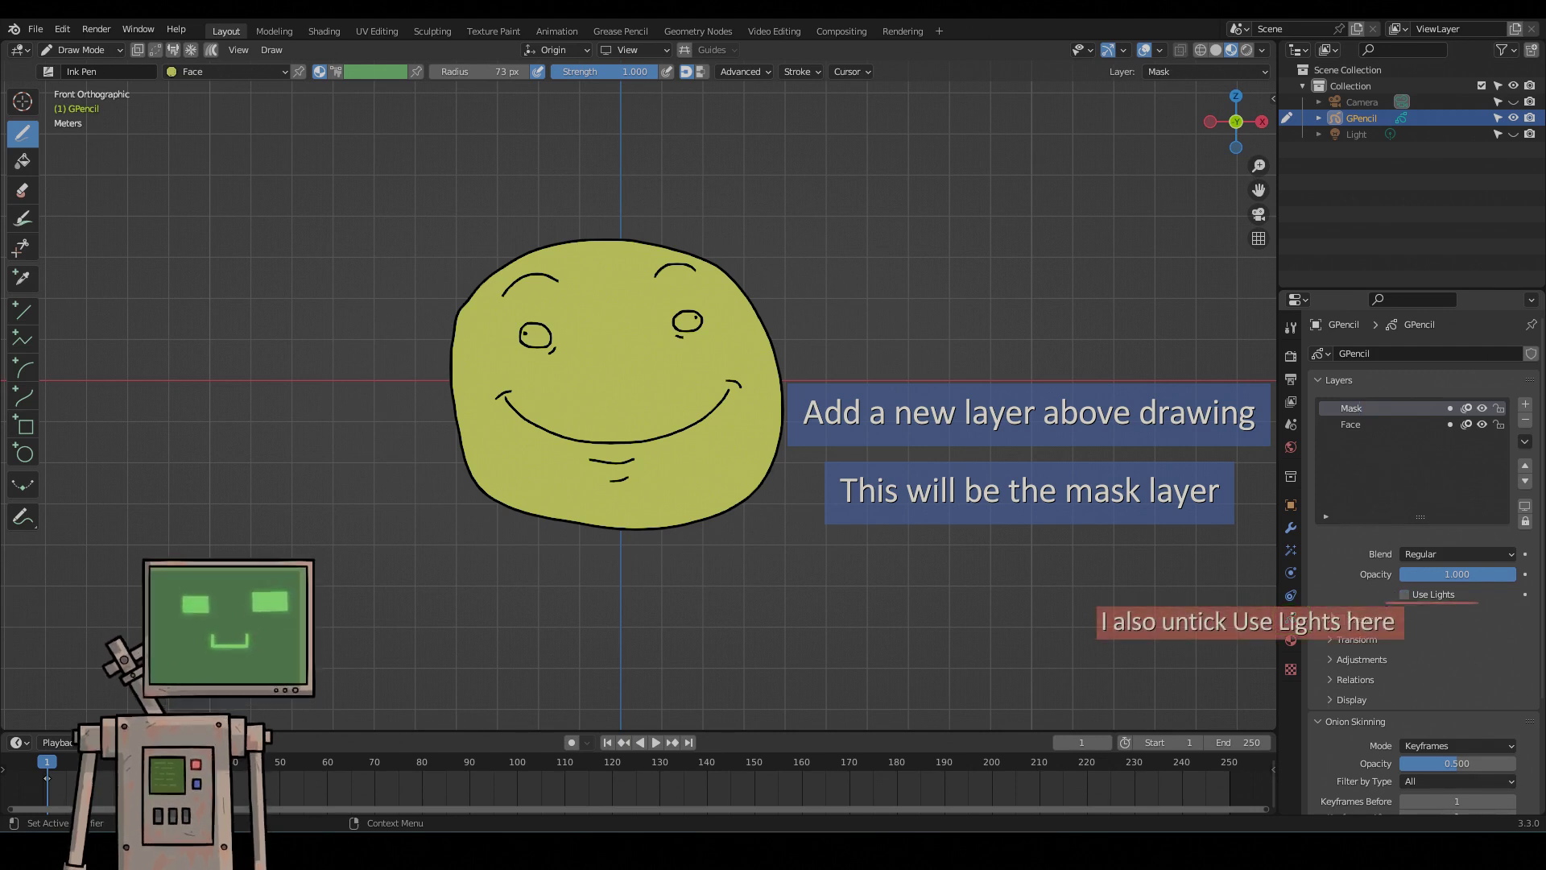
Step: Create a new material named 'Mask' in a slot moved above Face
click(1291, 642)
click(1532, 354)
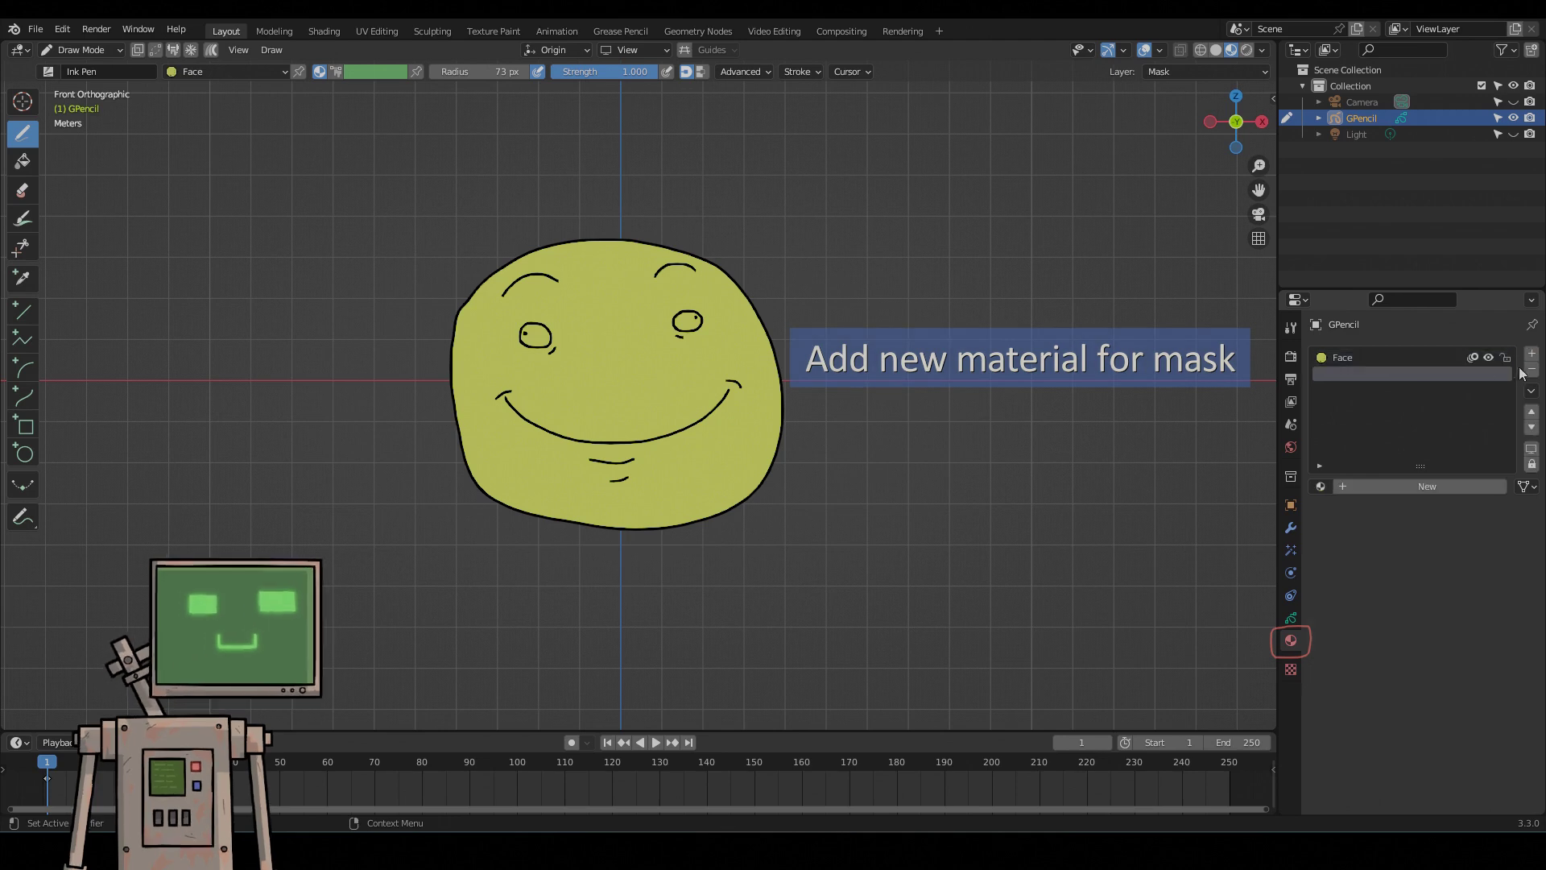
click(1461, 488)
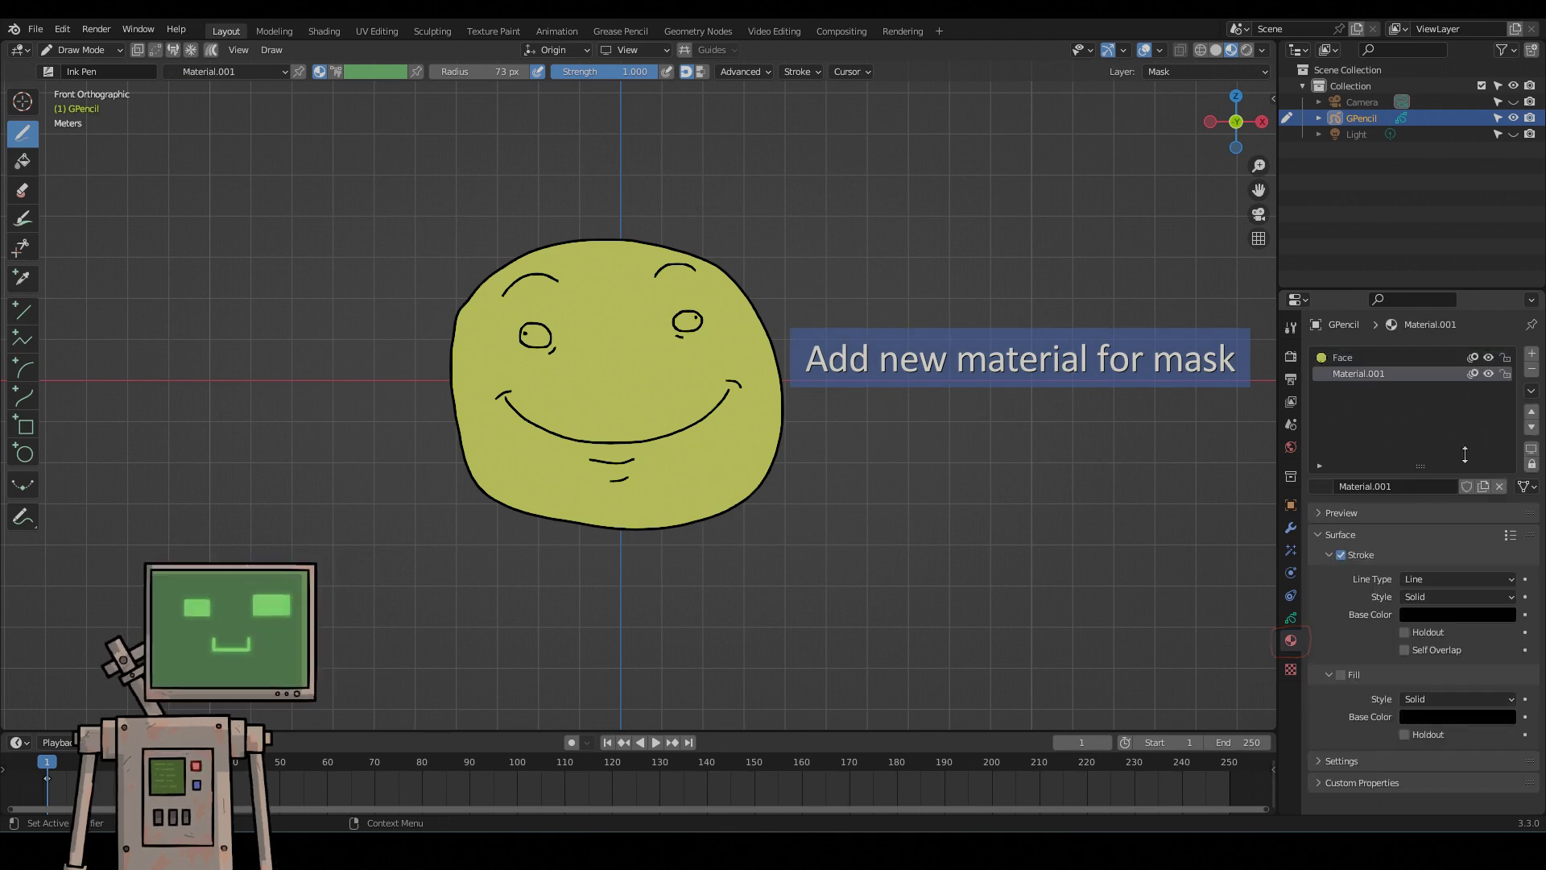
click(1532, 413)
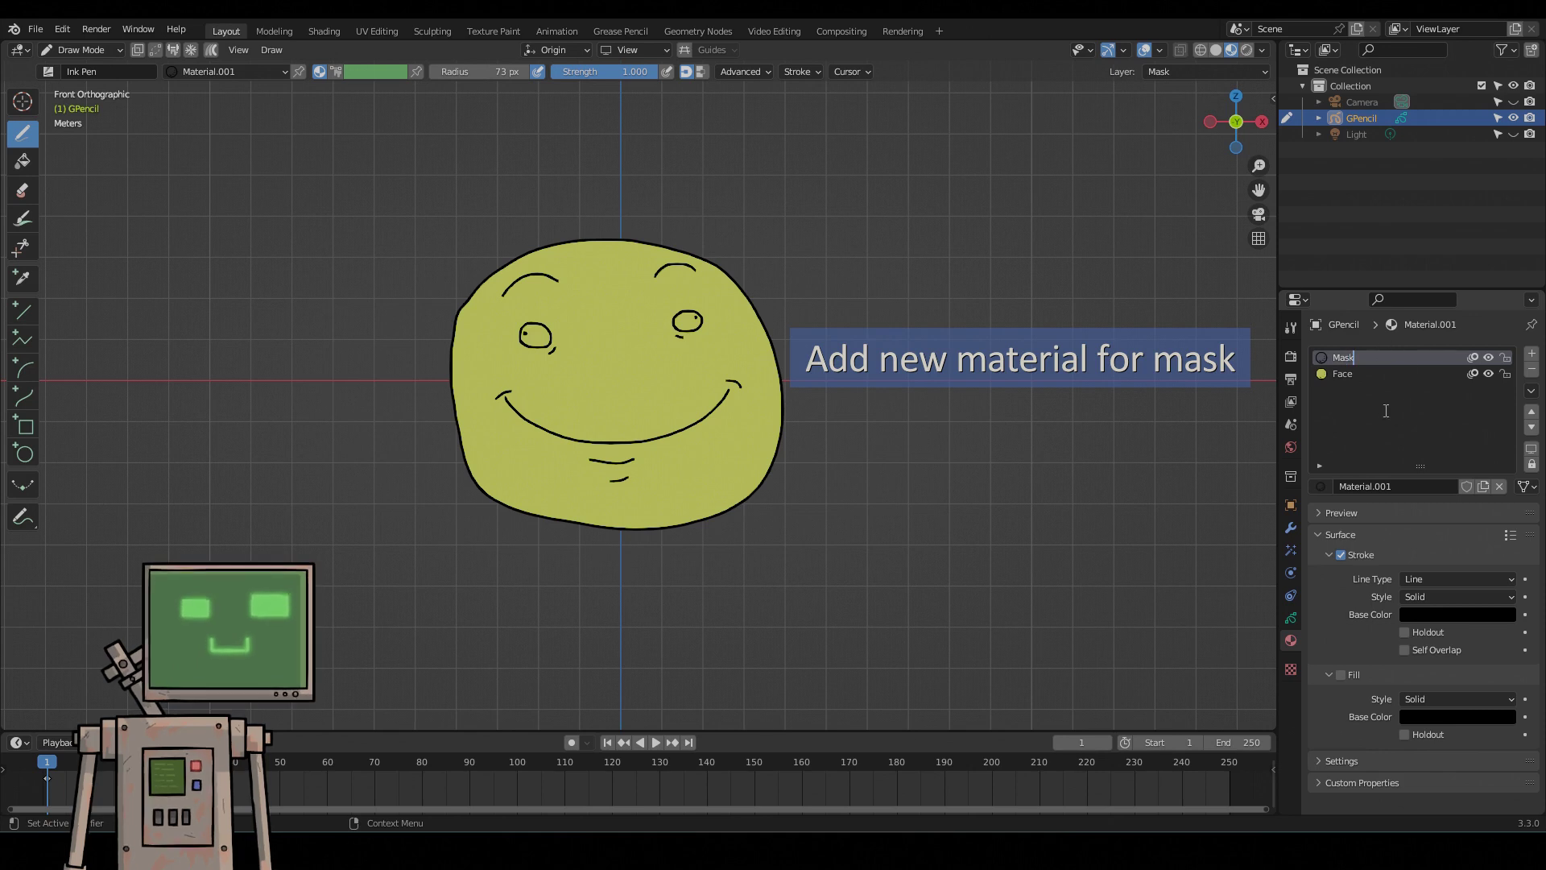
key(Return)
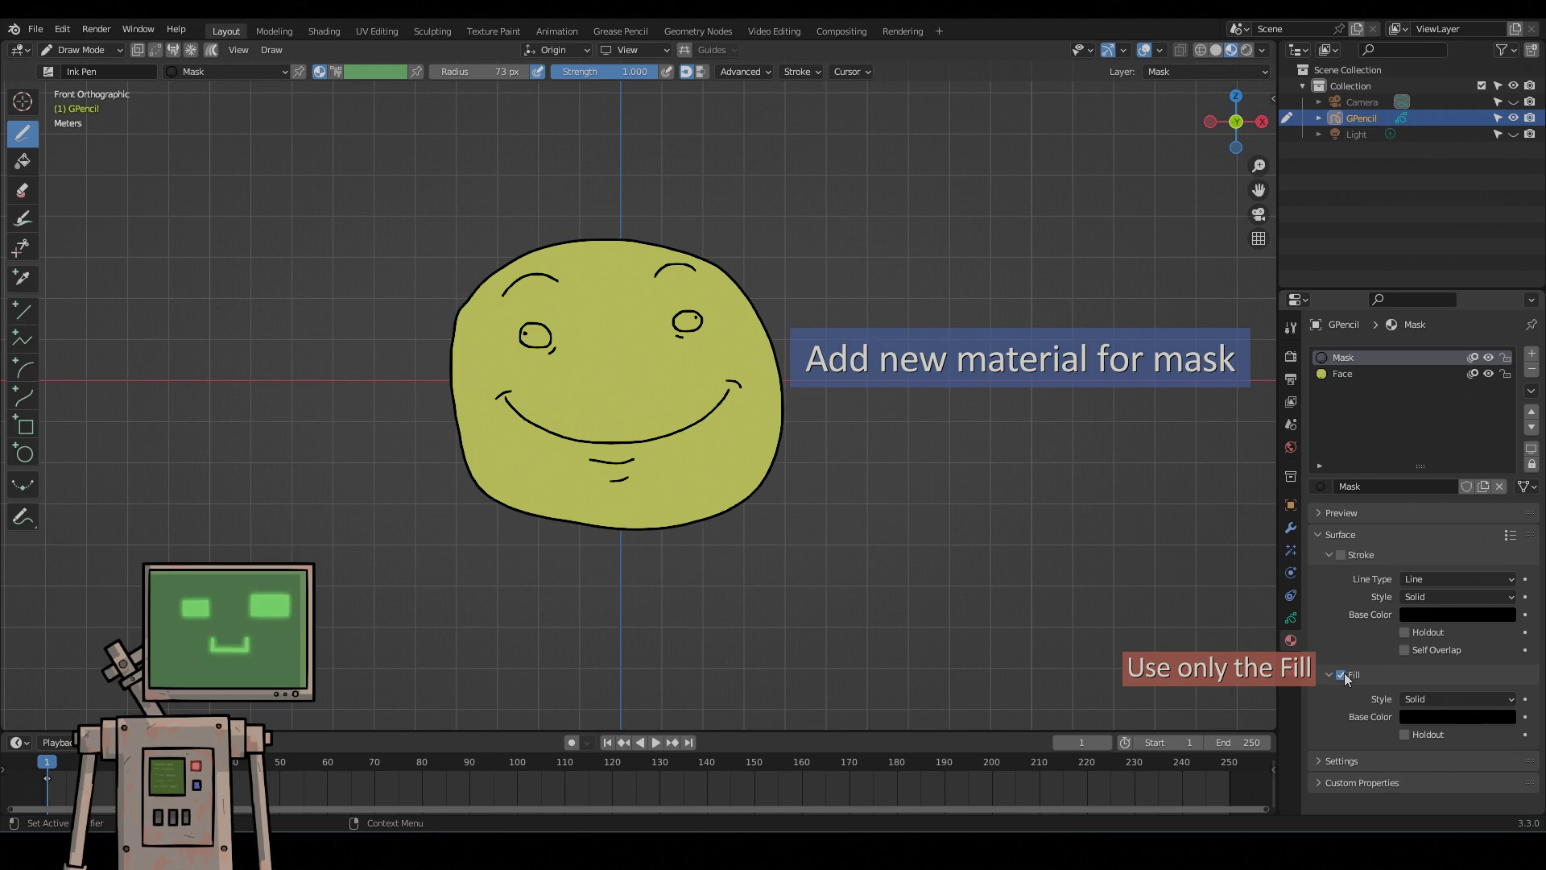
Step: Set the Mask material's fill style to Gradient
click(1448, 697)
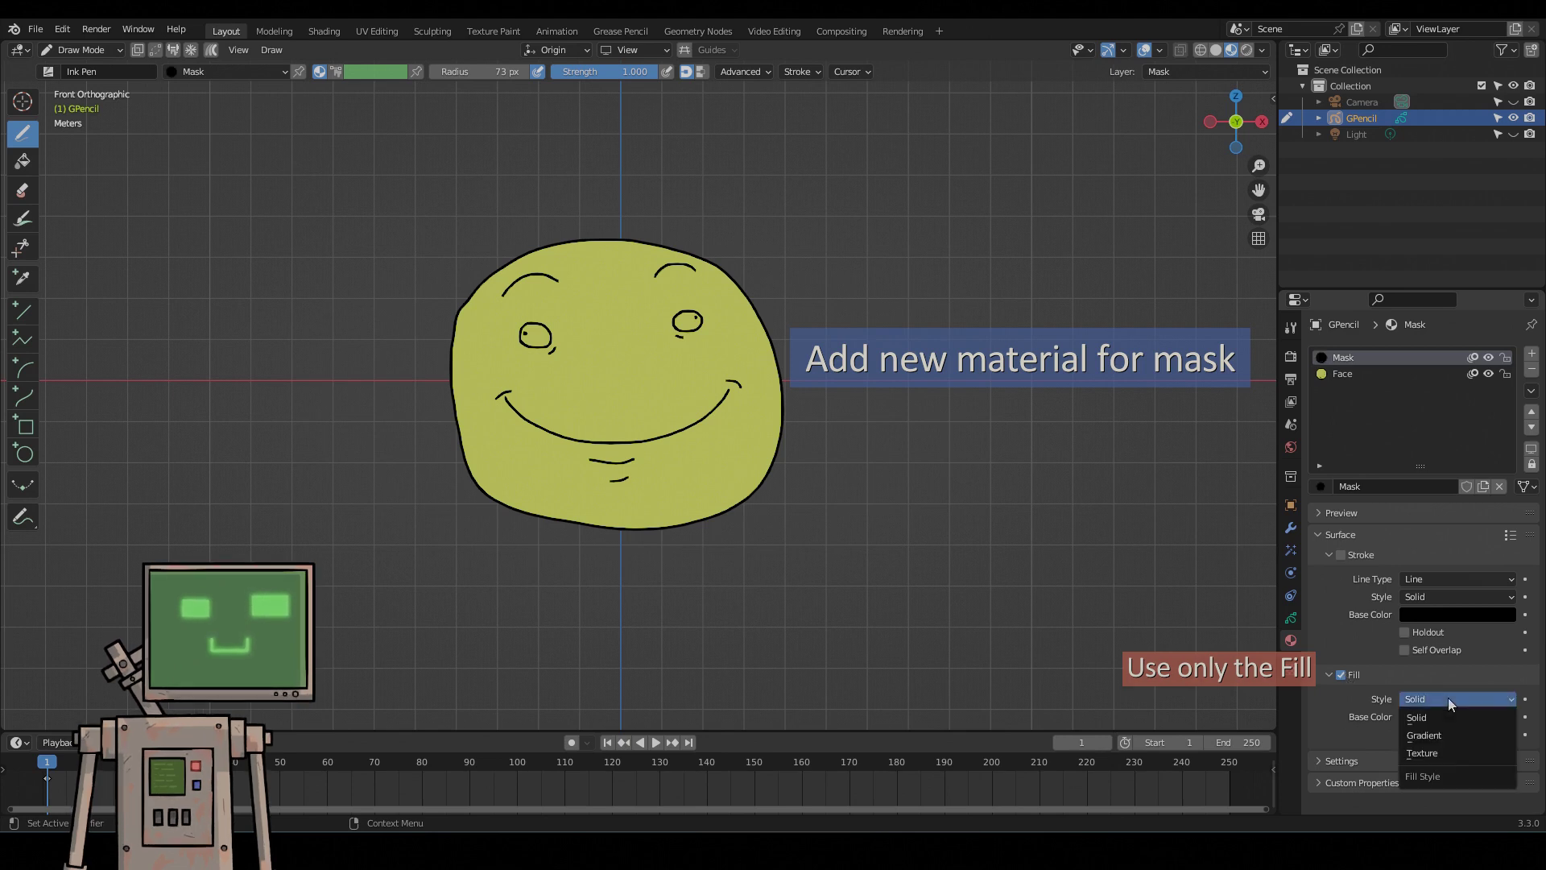
click(1477, 734)
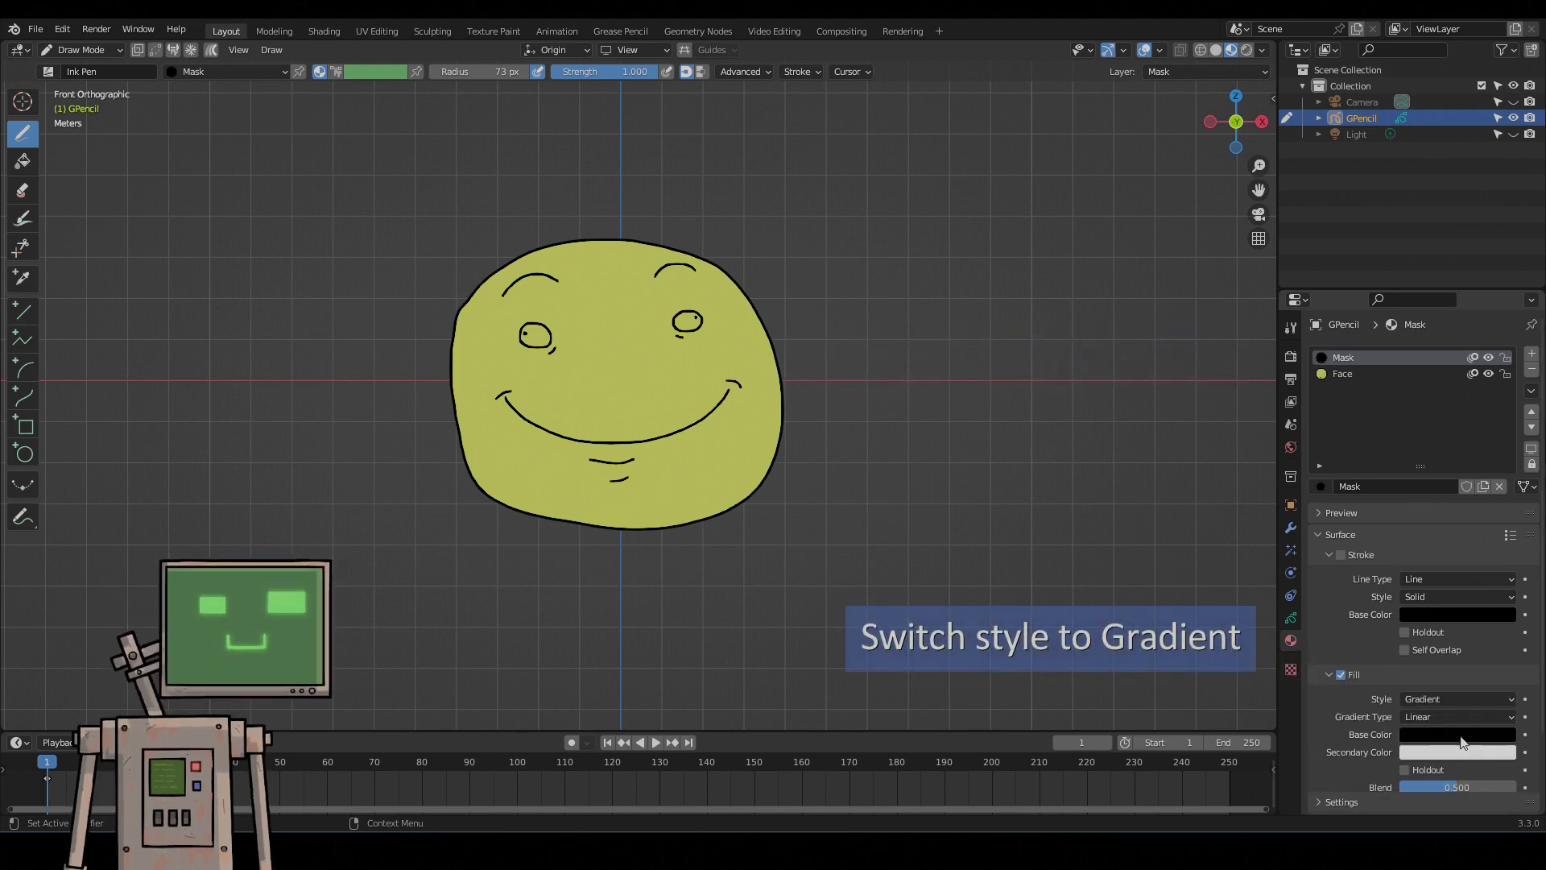
scroll(1340, 717, down, 4)
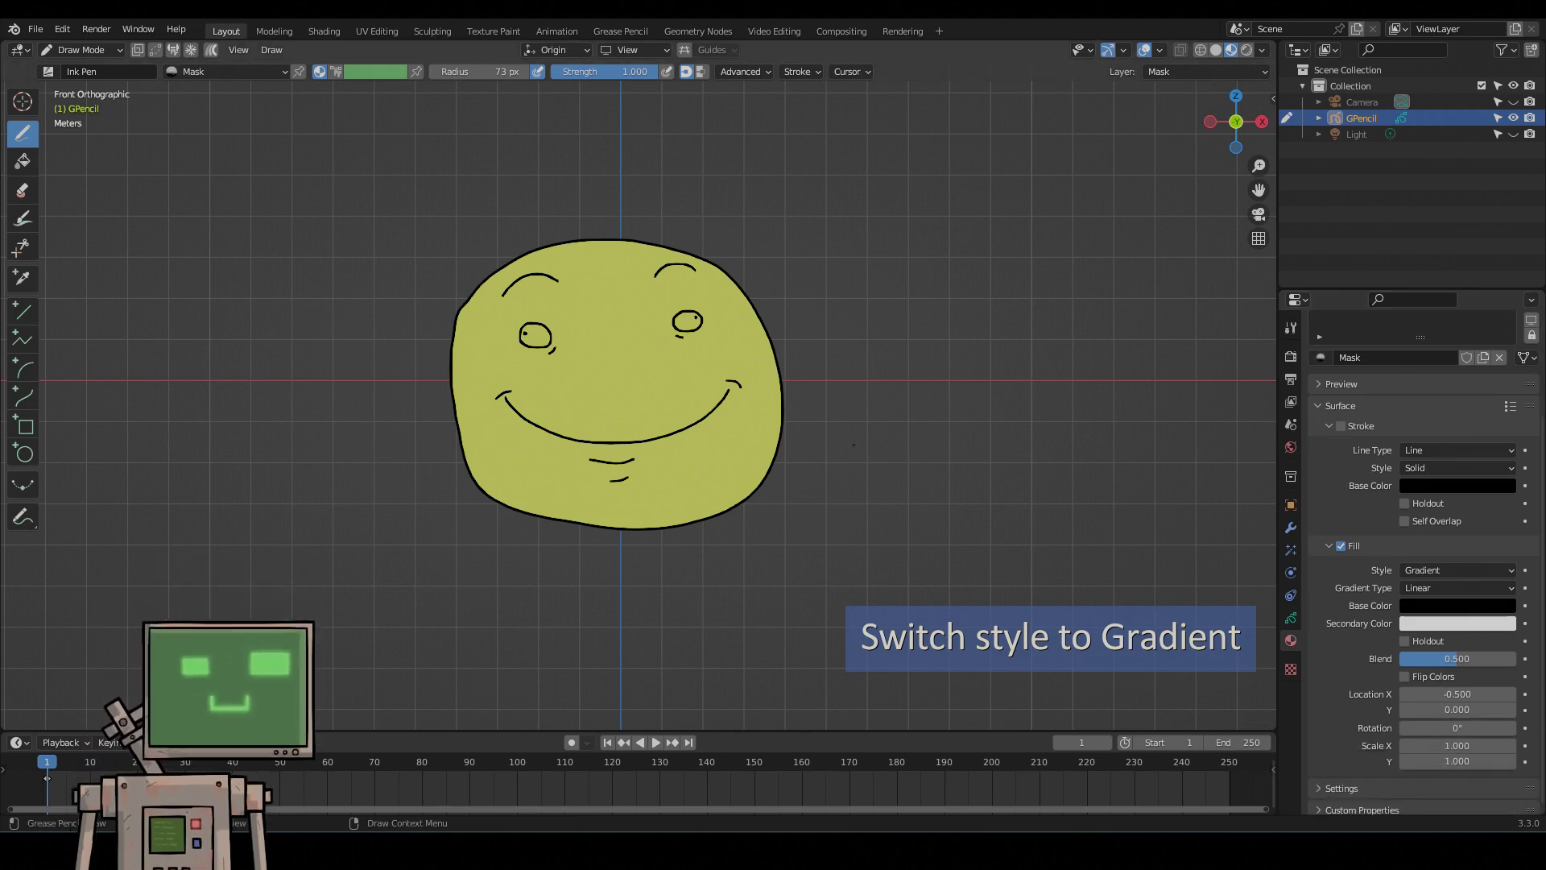
Step: Draw a Box-tool rectangle spanning the whole face, filled with the gray Mask gradient
scroll(131, 408, down, 3)
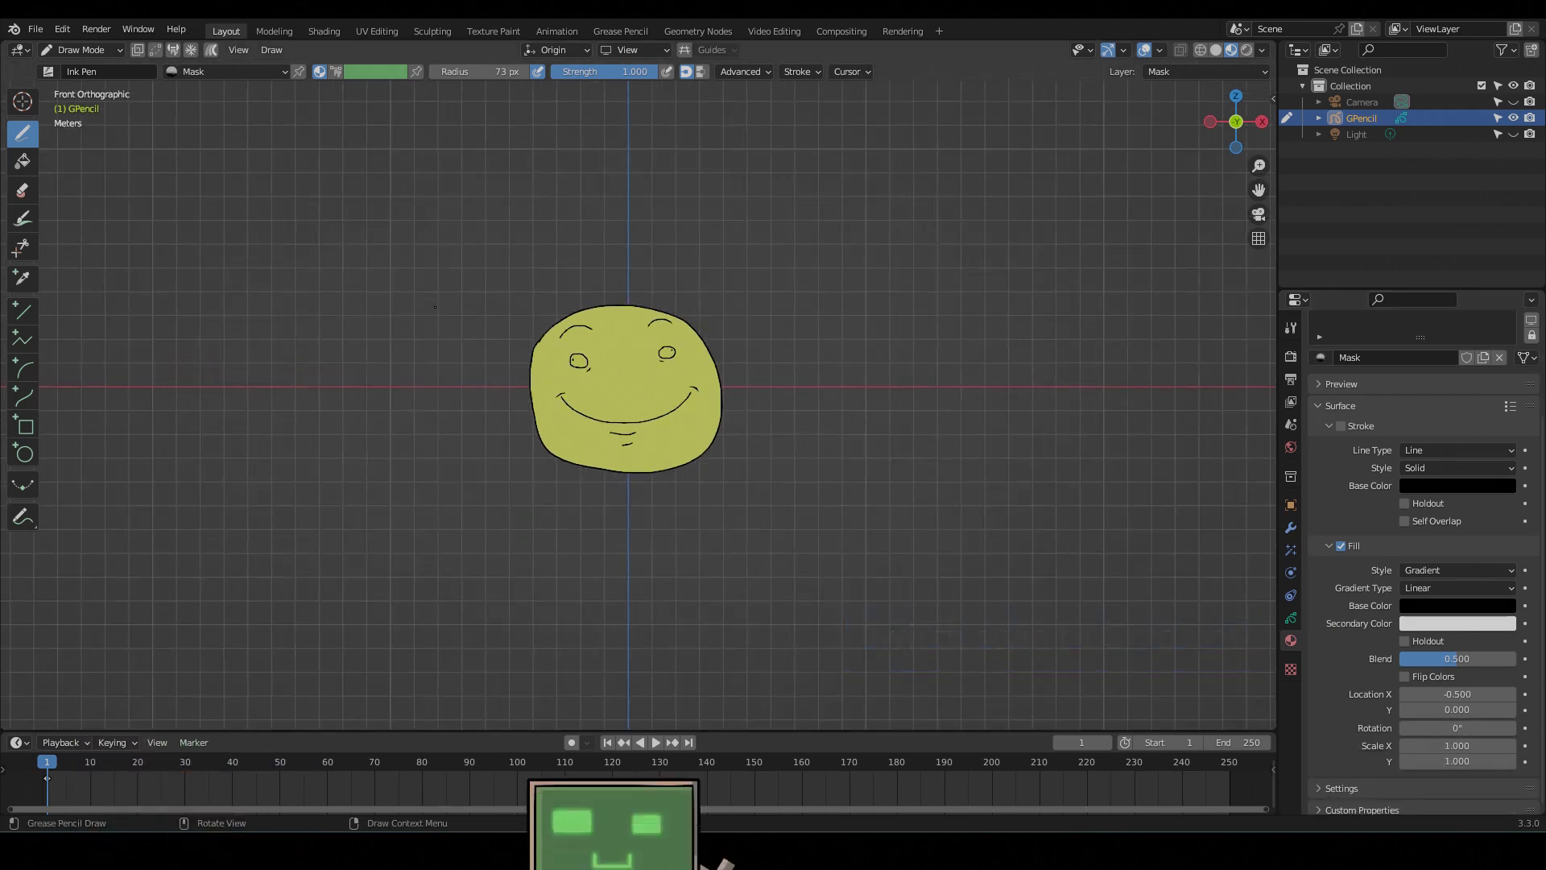
click(24, 425)
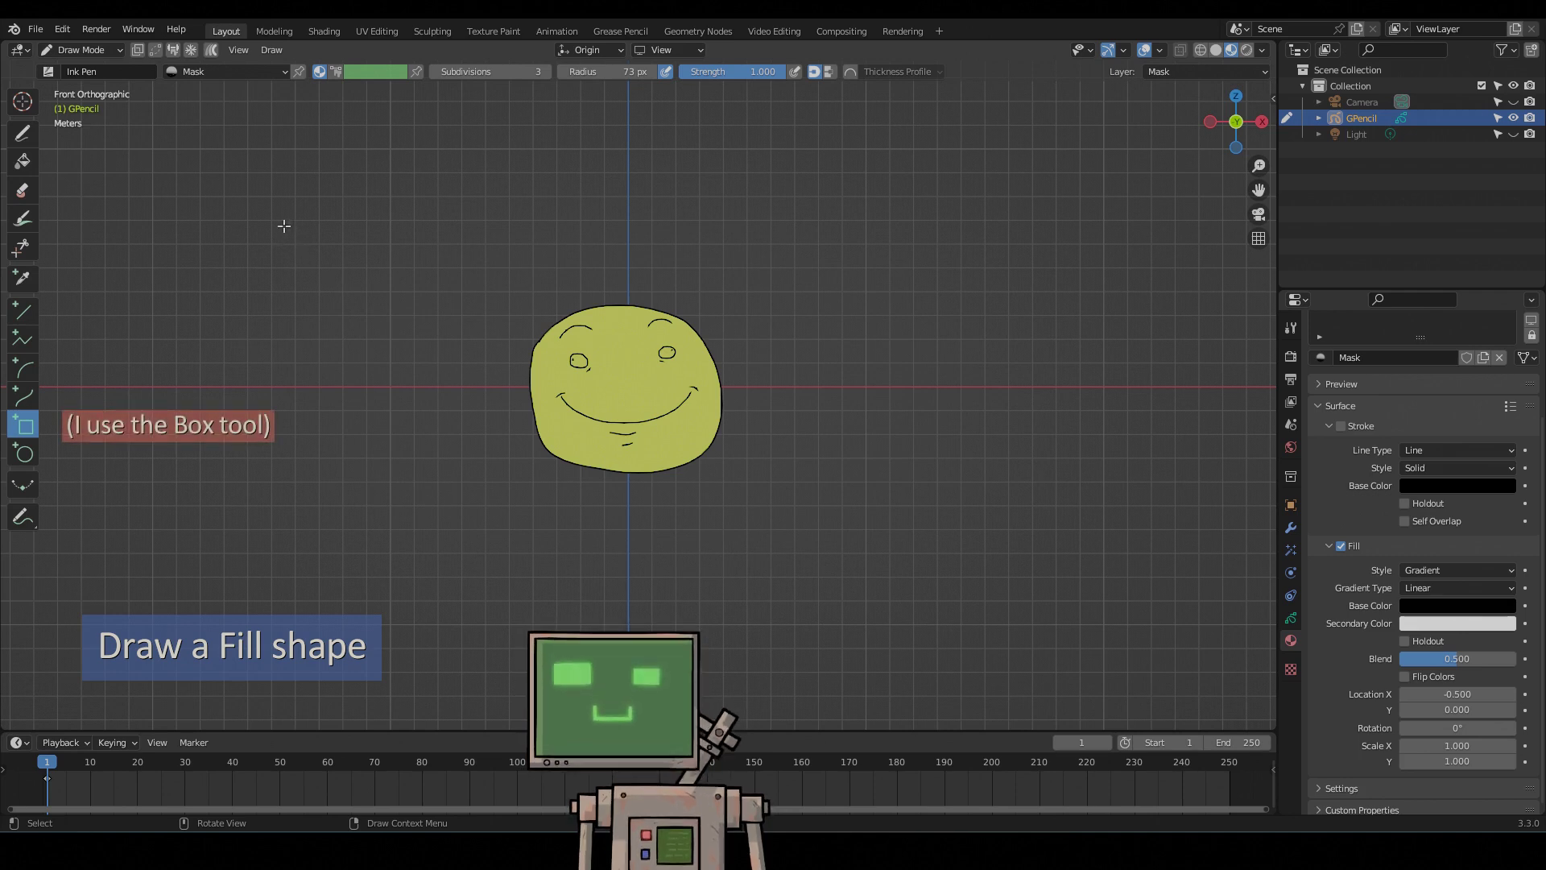
mouse_move(284, 226)
mouse_down()
mouse_move(346, 414)
mouse_move(788, 466)
mouse_move(958, 551)
mouse_move(1001, 552)
mouse_up()
key(Return)
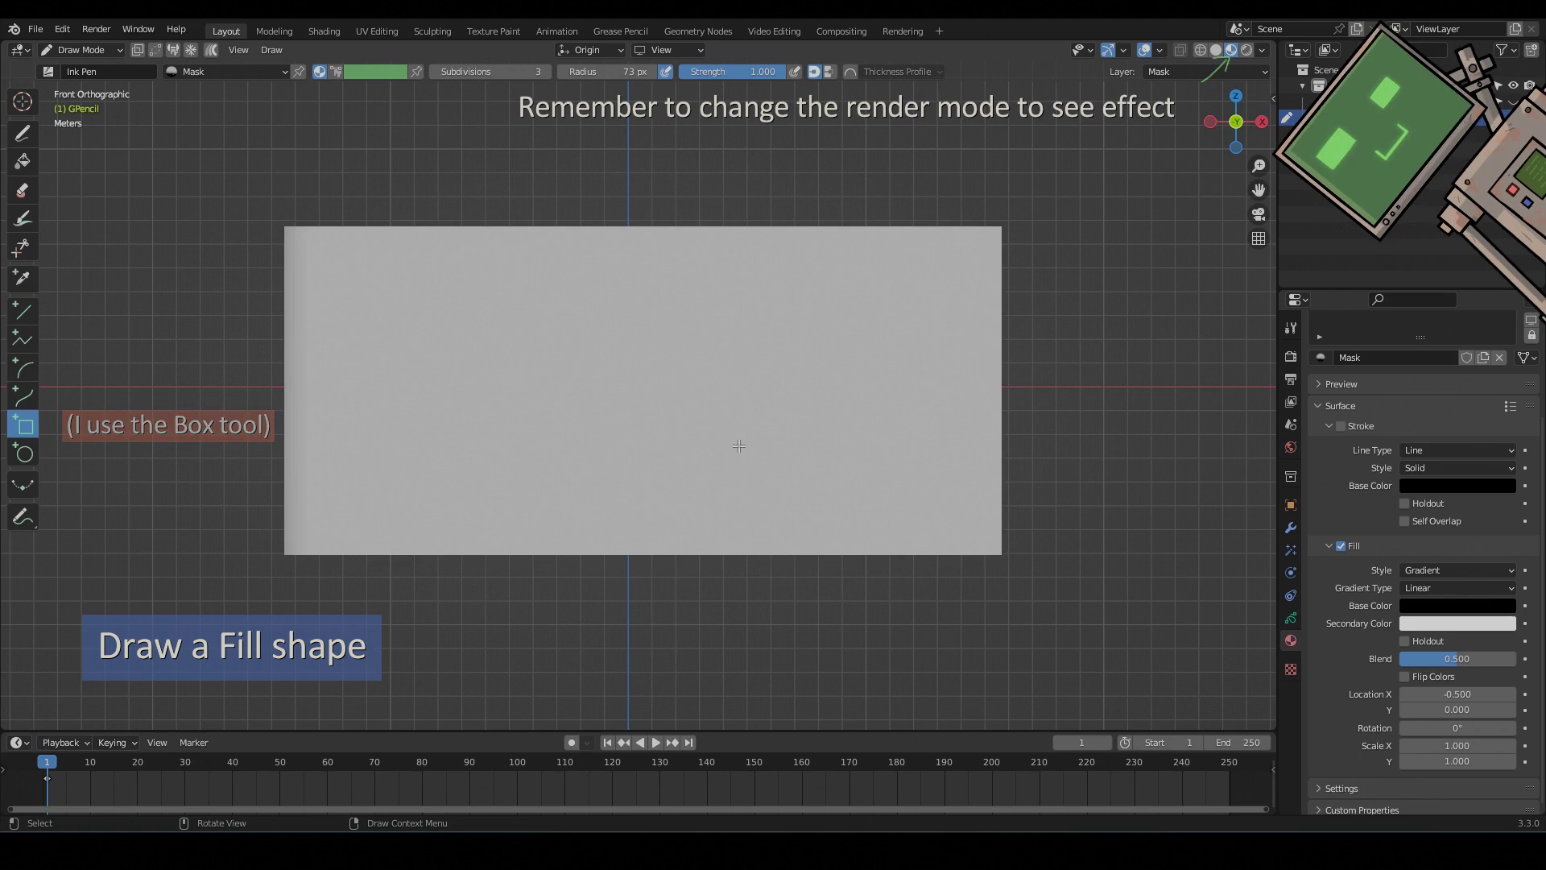
scroll(890, 636, up, 1)
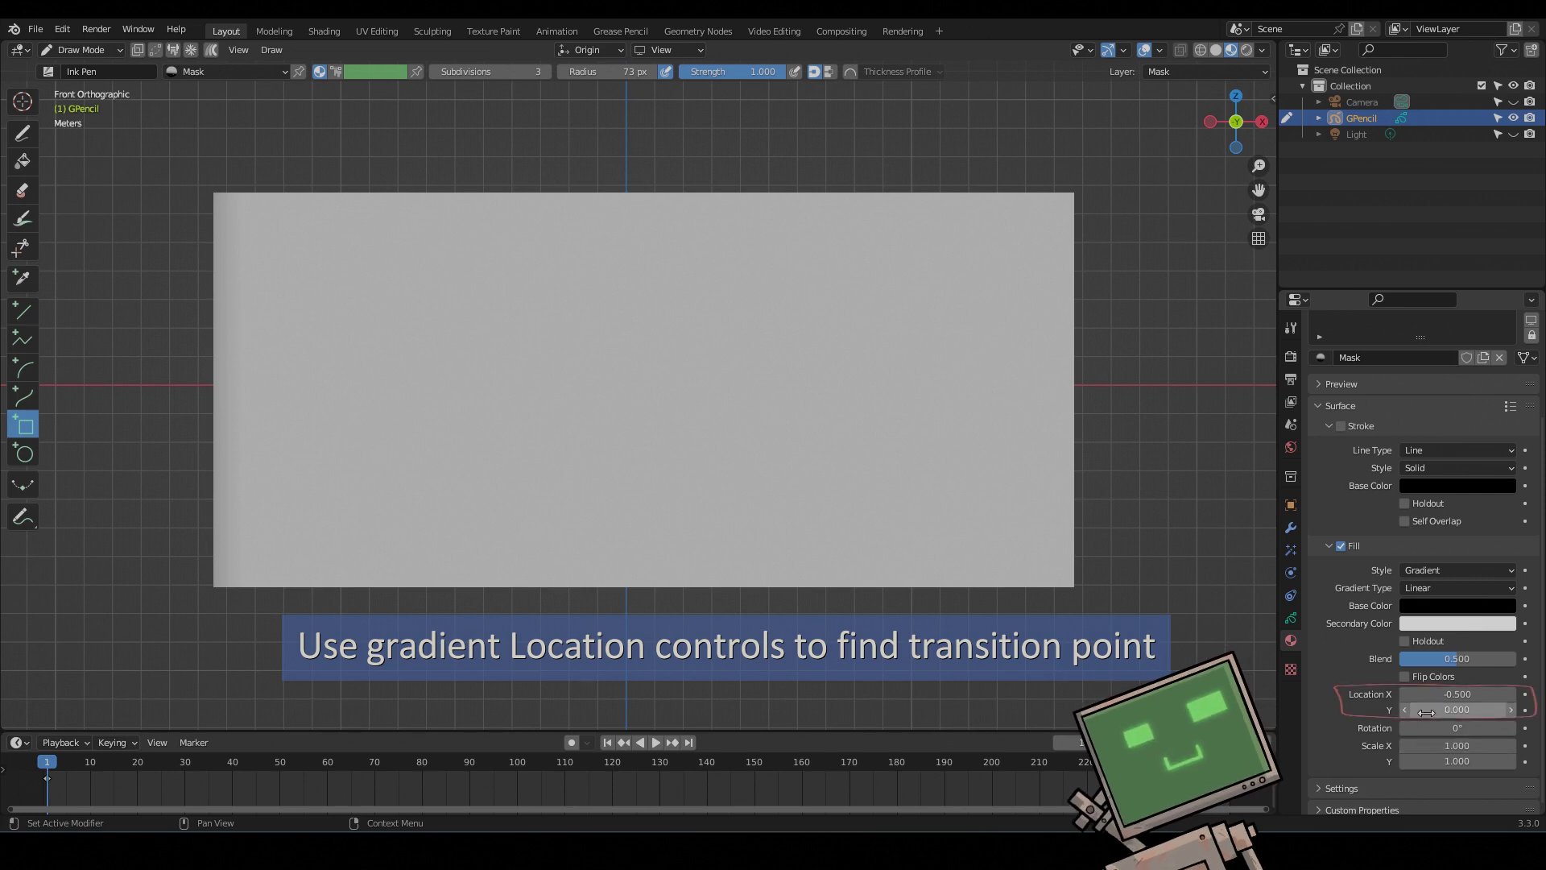
Step: Drag the gradient Location X to -8.100, checking the face outline in Edit Mode
mouse_move(1456, 694)
mouse_down()
mouse_move(1506, 694)
mouse_move(1220, 693)
mouse_up()
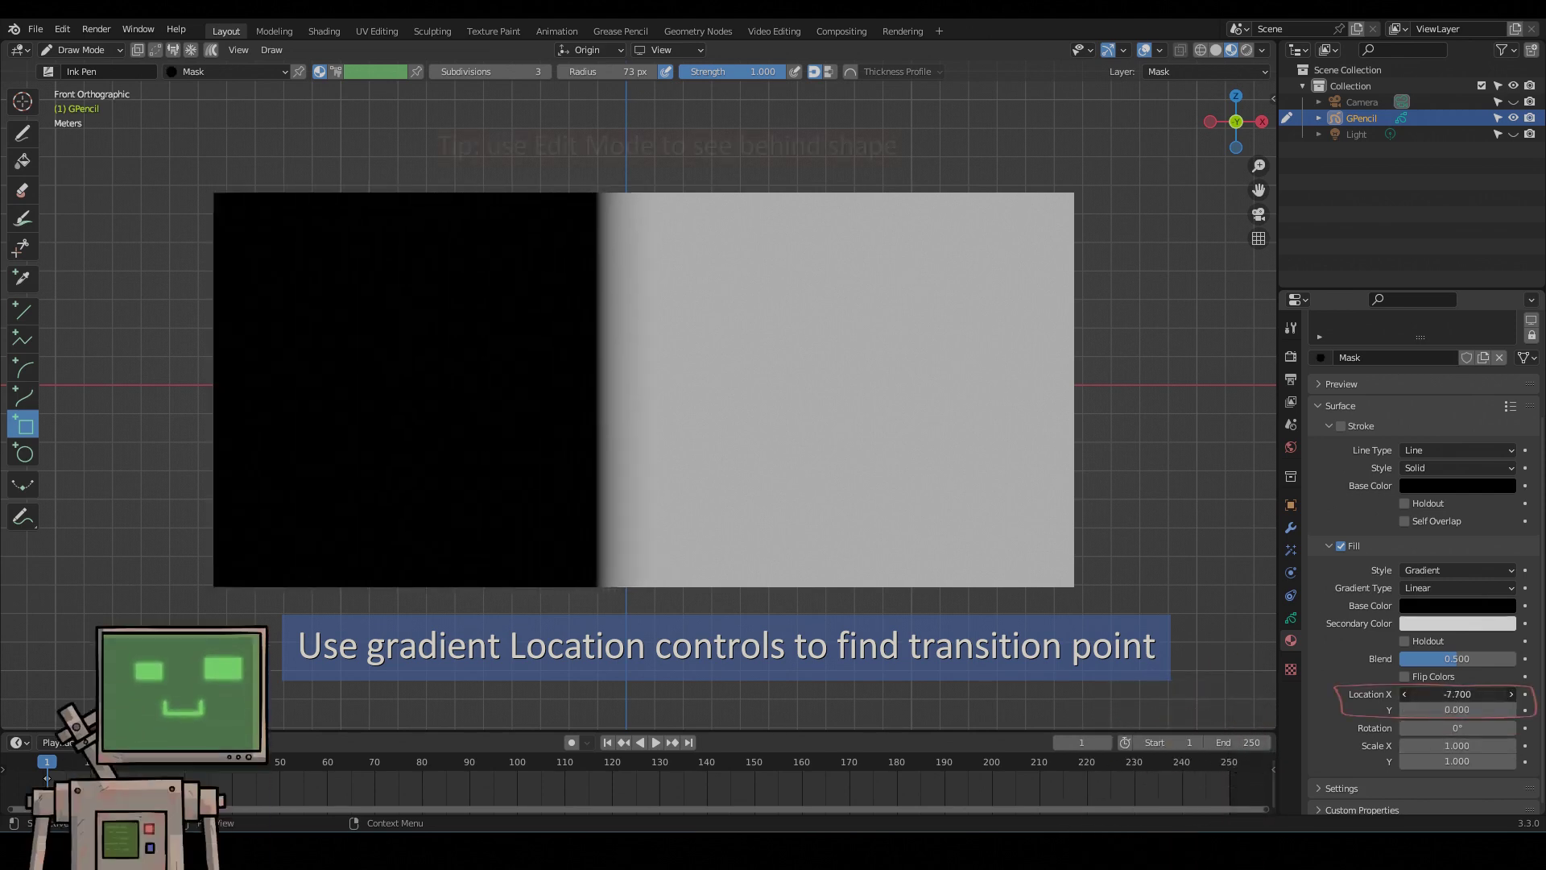
key(Tab)
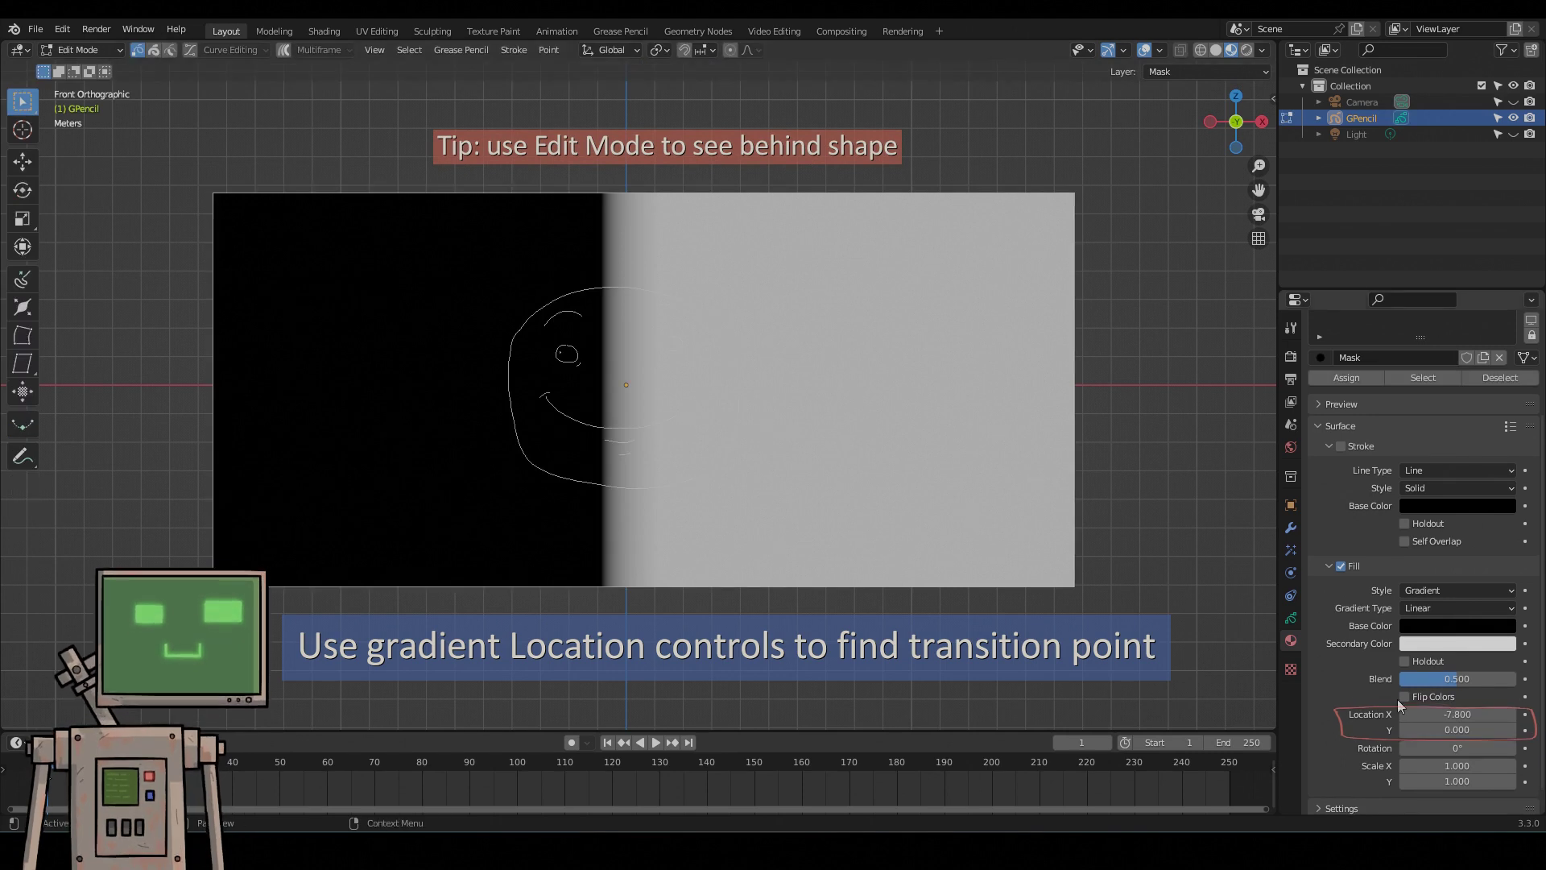
mouse_move(1461, 714)
mouse_down()
mouse_move(1431, 714)
mouse_move(1462, 715)
mouse_up()
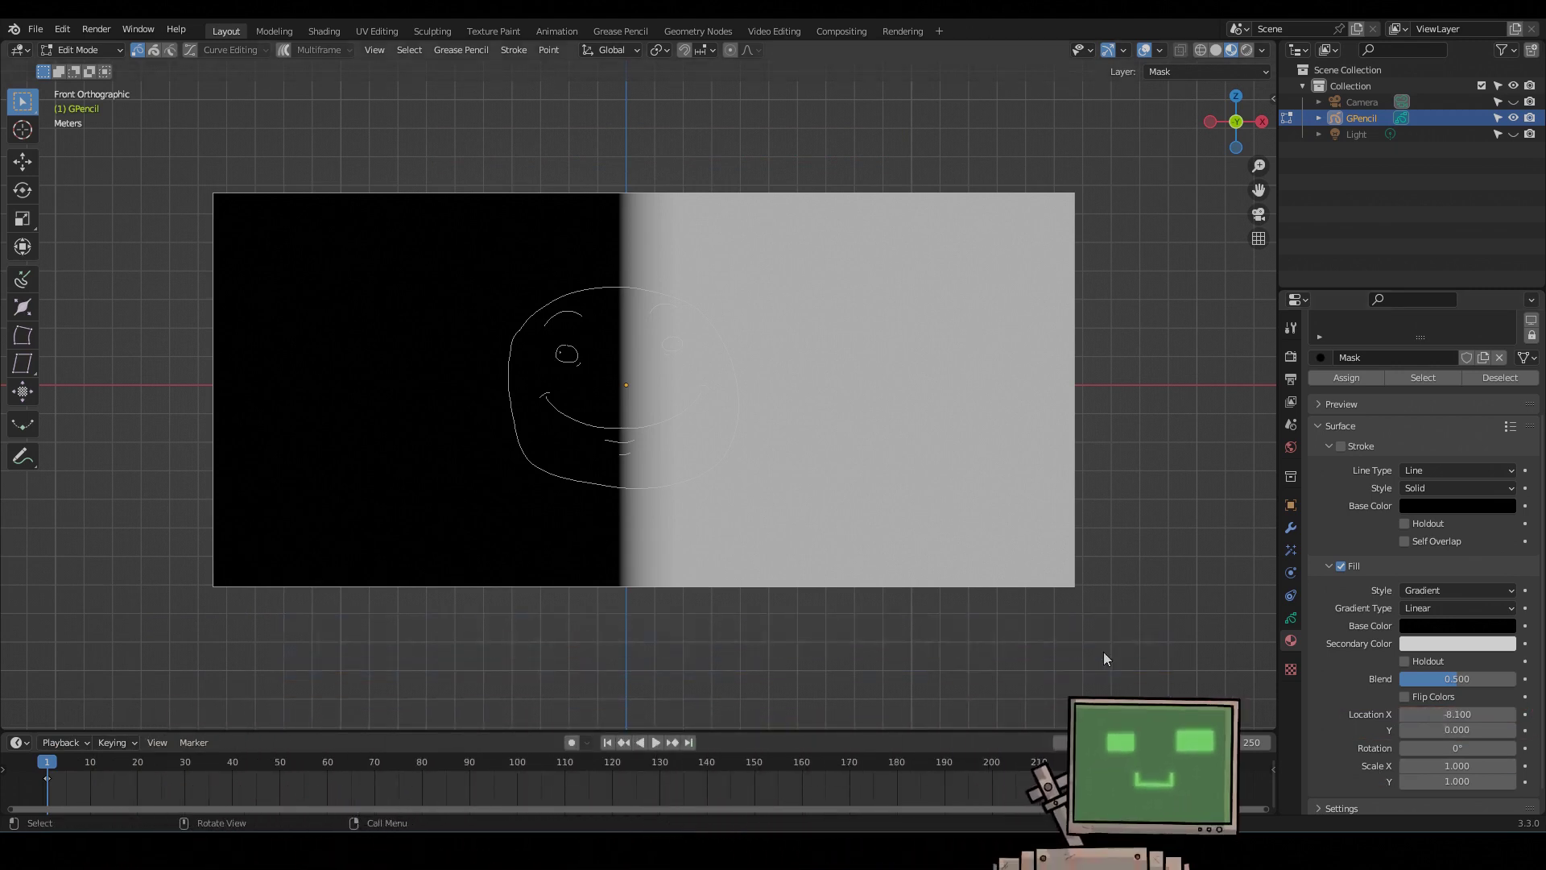
Step: Keep the Base Color opaque and drag the Secondary Color alpha down to 0
click(1405, 627)
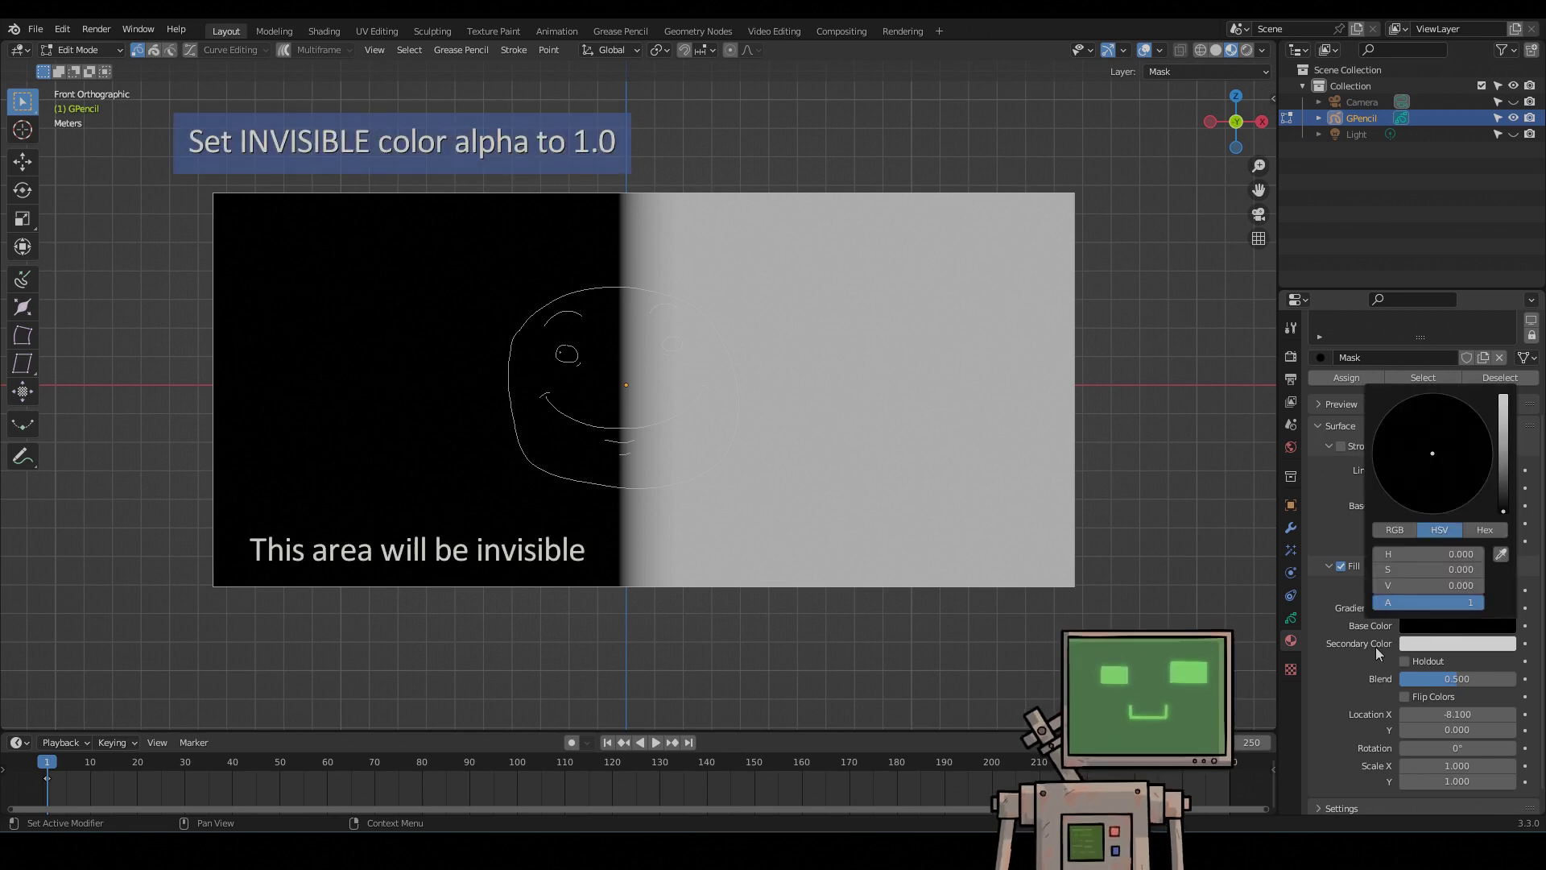
click(1450, 642)
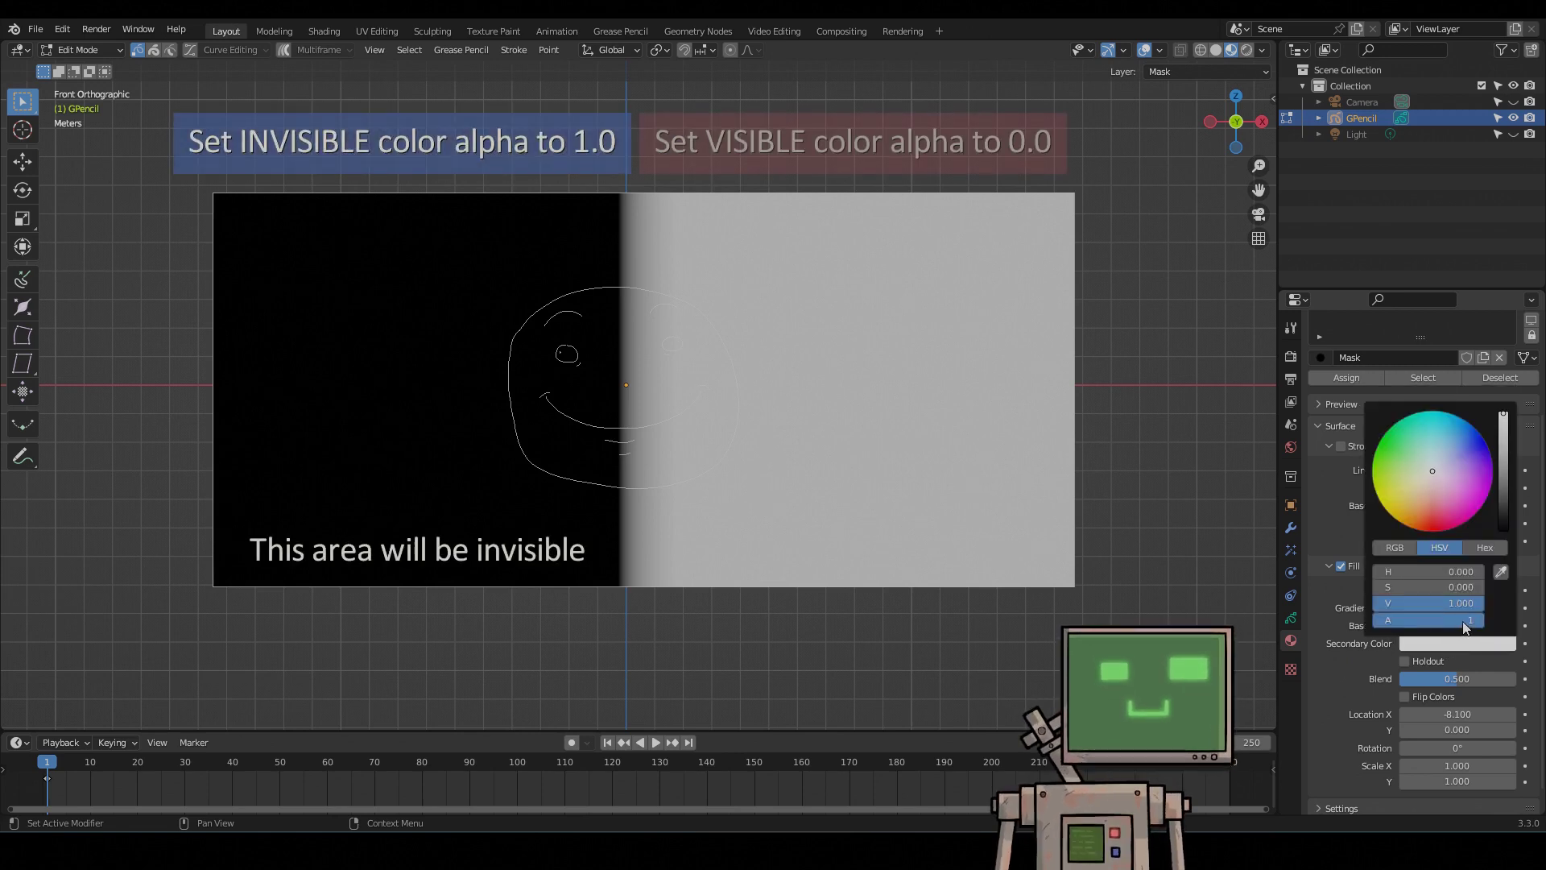
drag(1450, 619, 1353, 619)
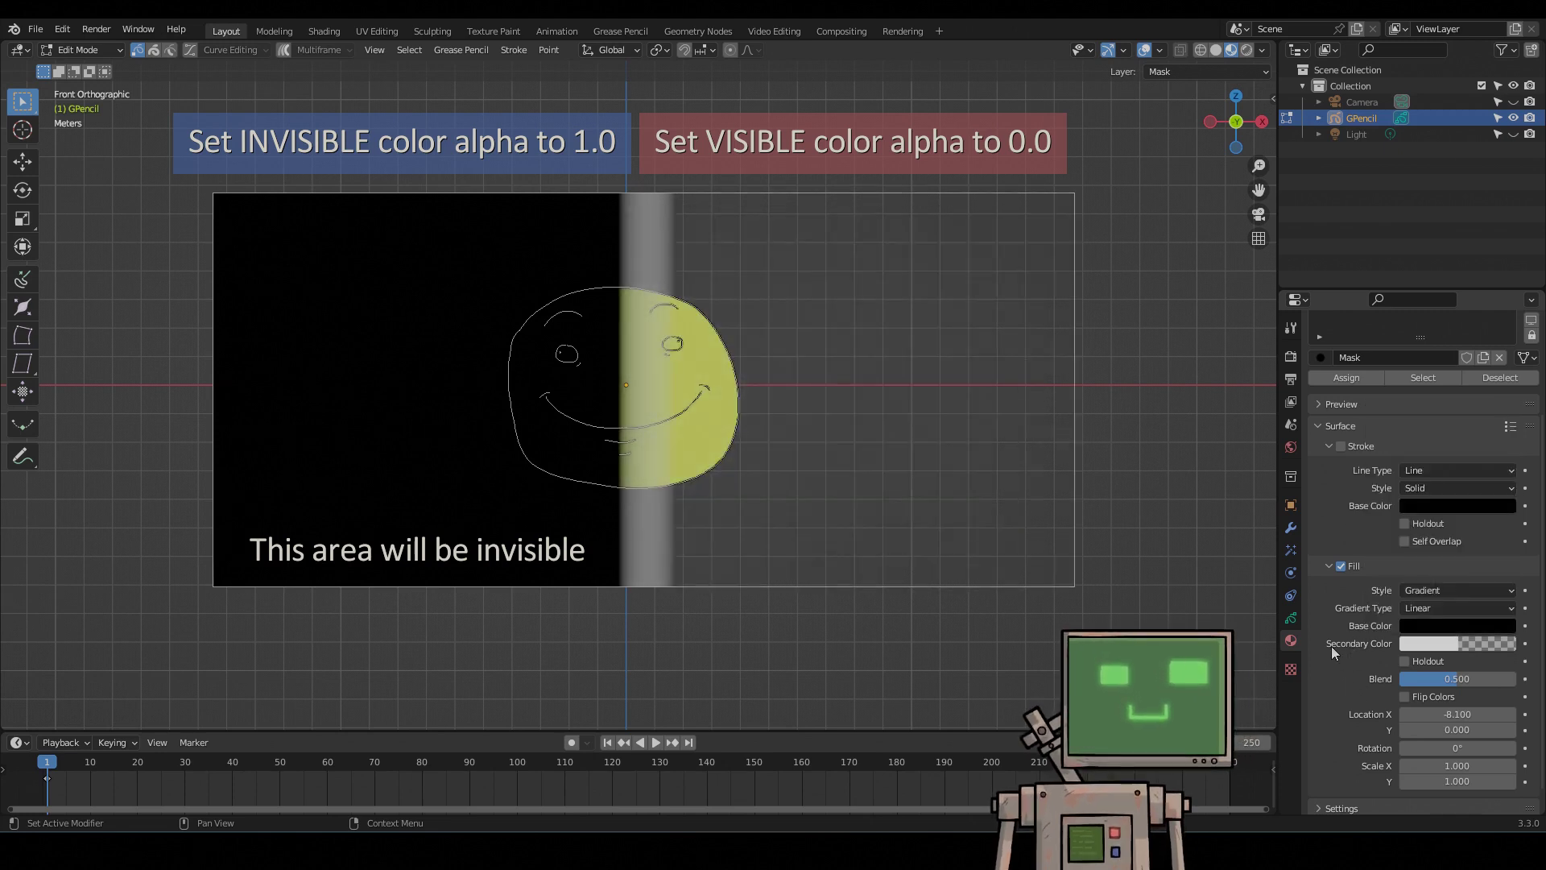
Step: Select the Face layer and turn on its Masks option
click(1291, 619)
scroll(1432, 534, up, 3)
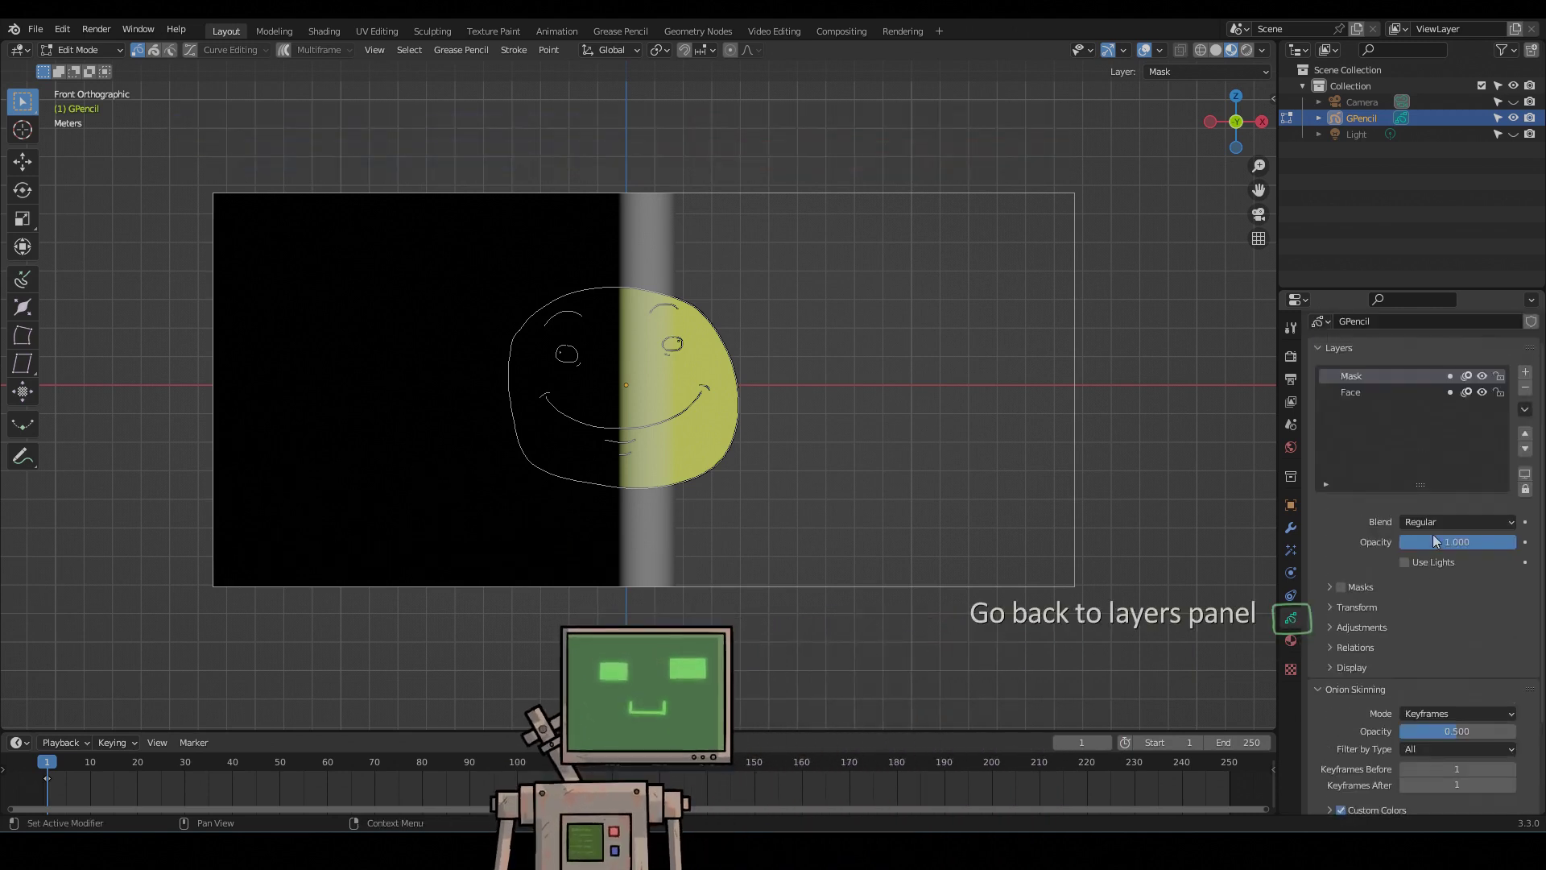
click(1353, 392)
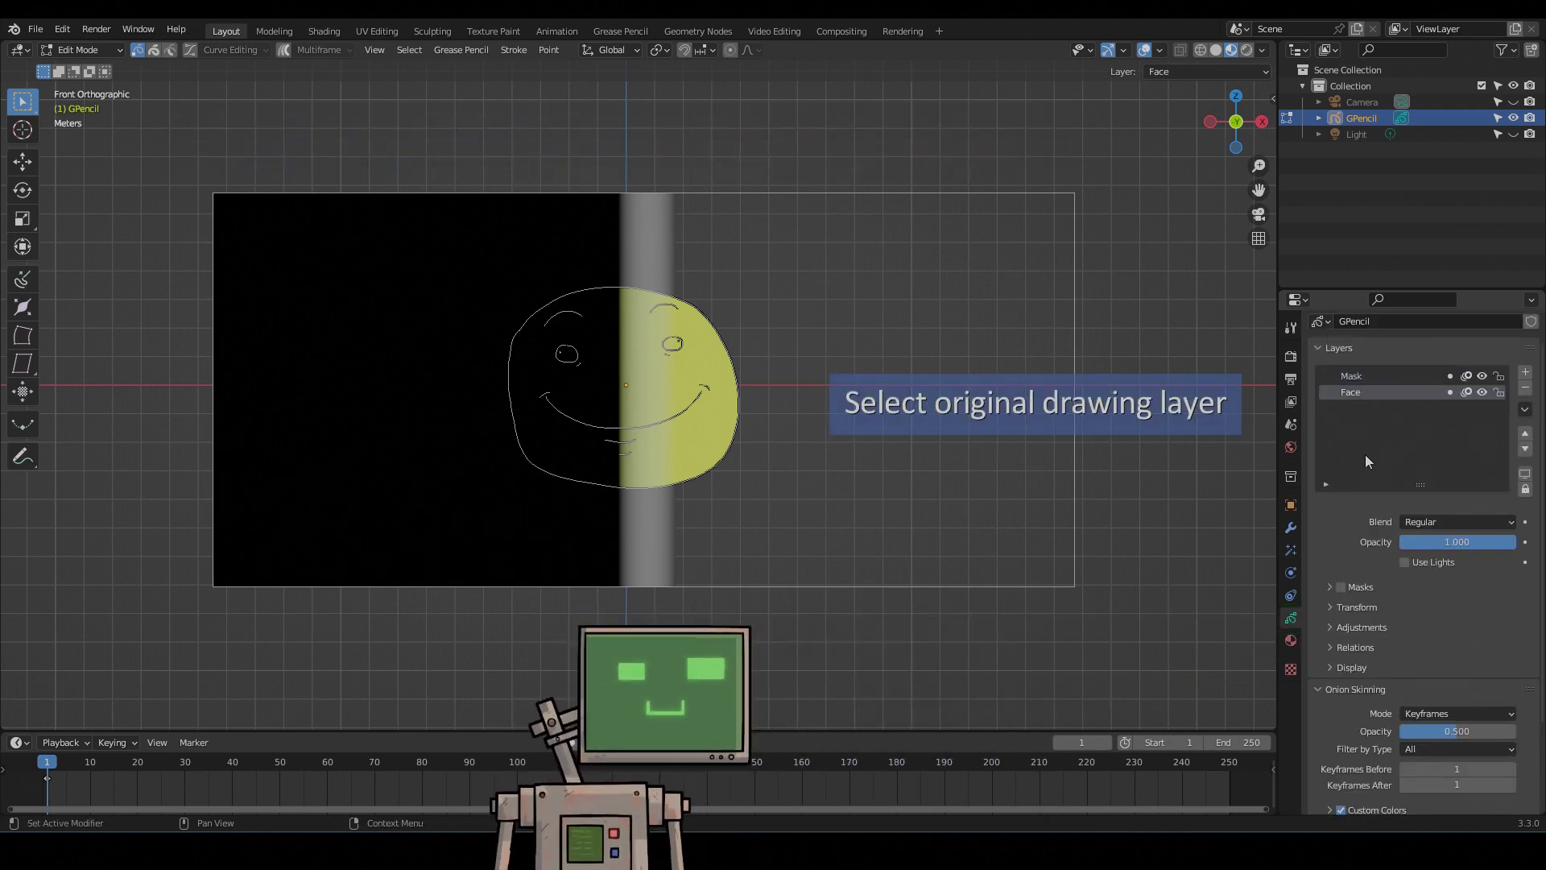
click(1341, 587)
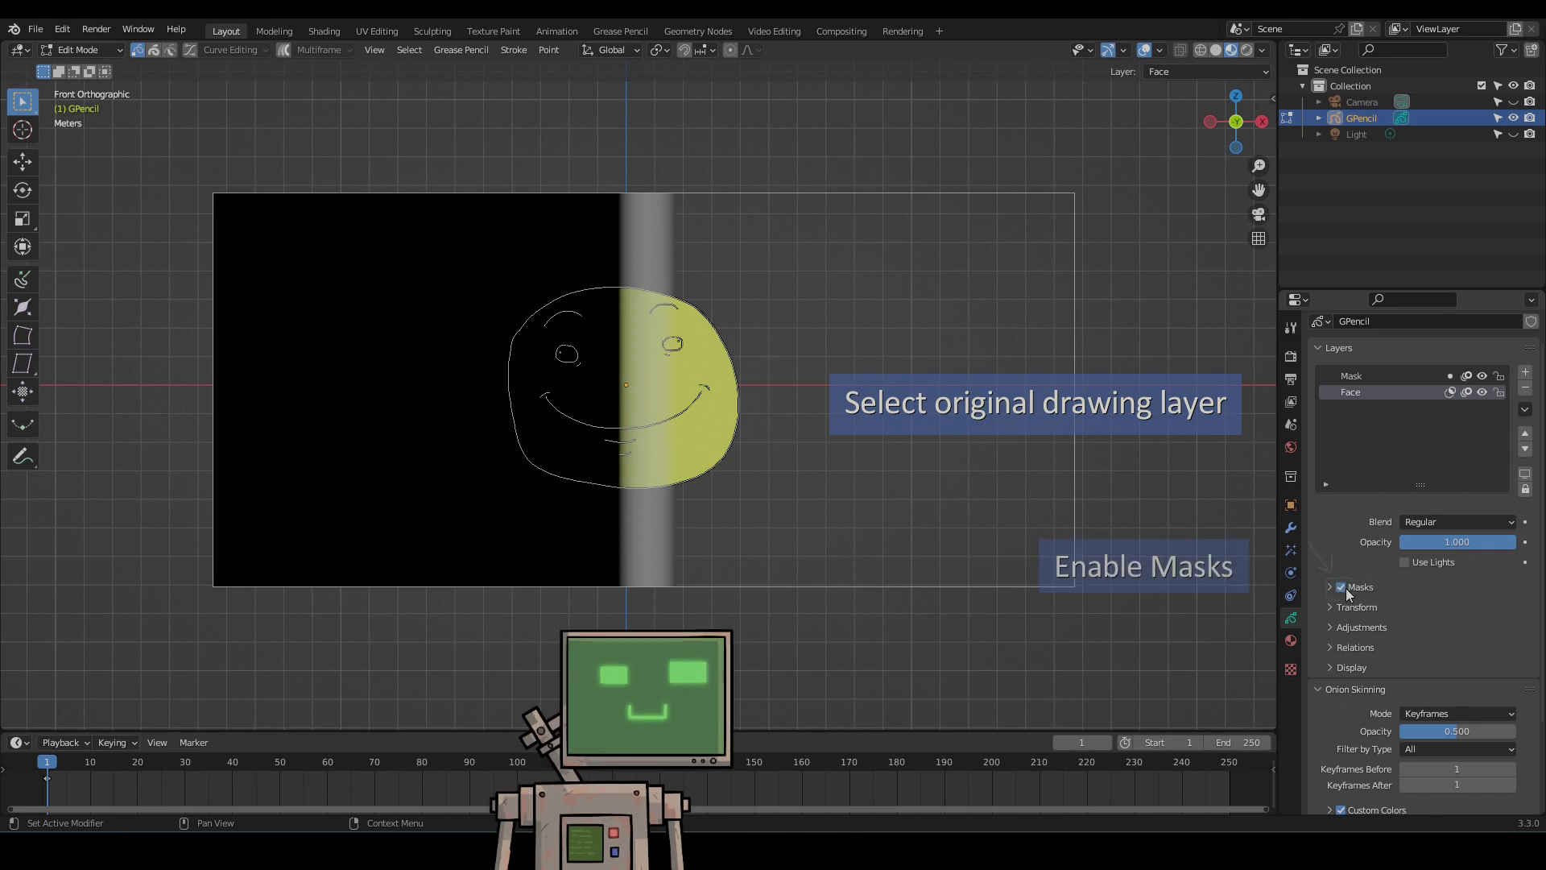
click(1331, 589)
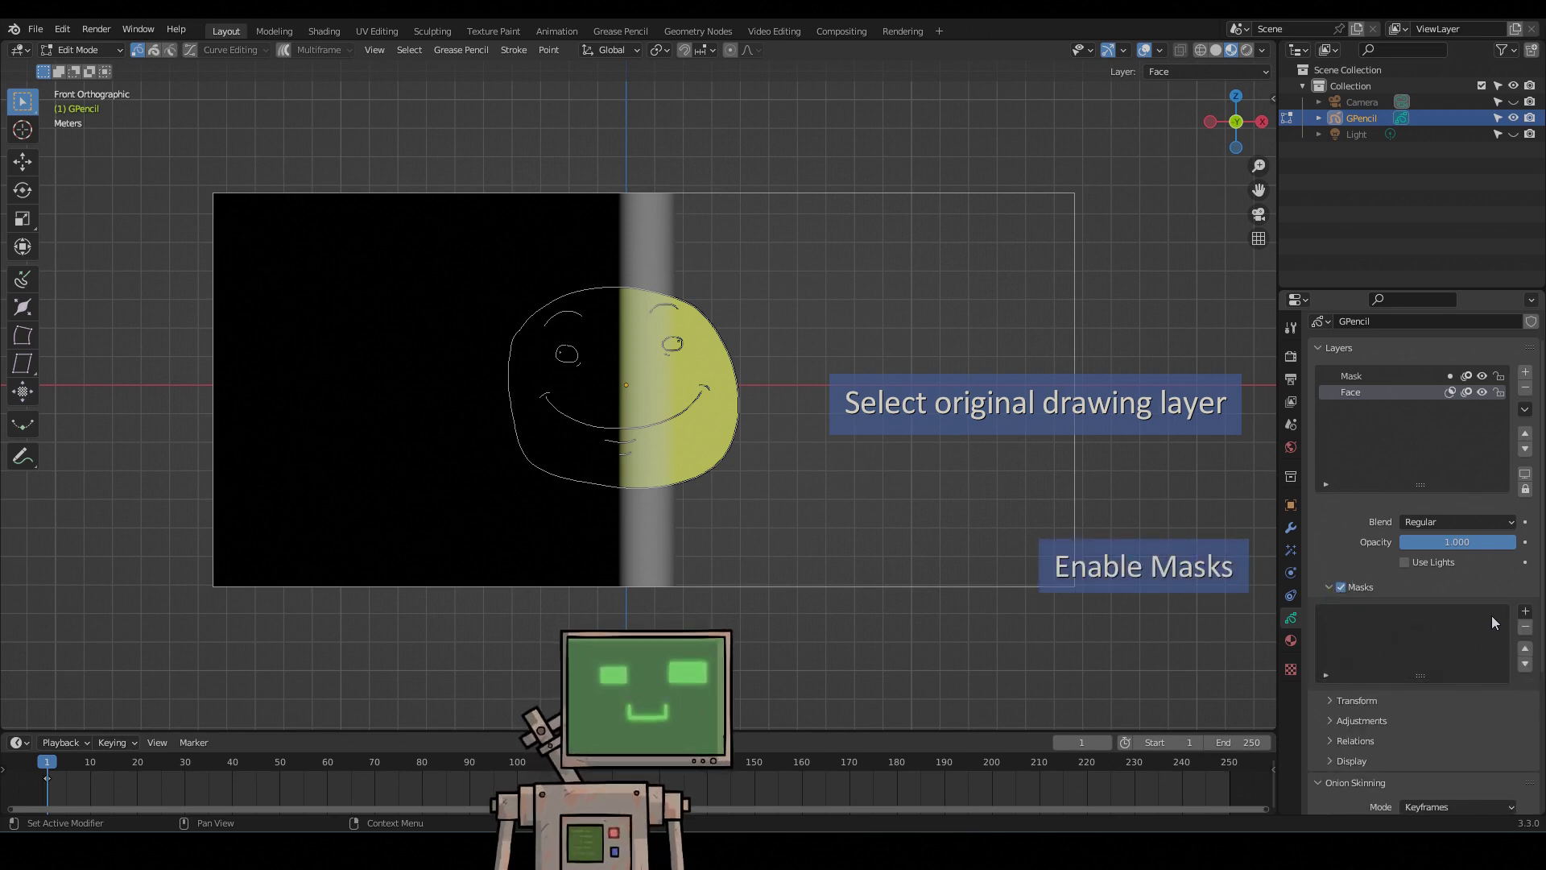
Step: Add the Mask layer as Face's inverted mask and lower Mask's opacity to 0
click(1527, 613)
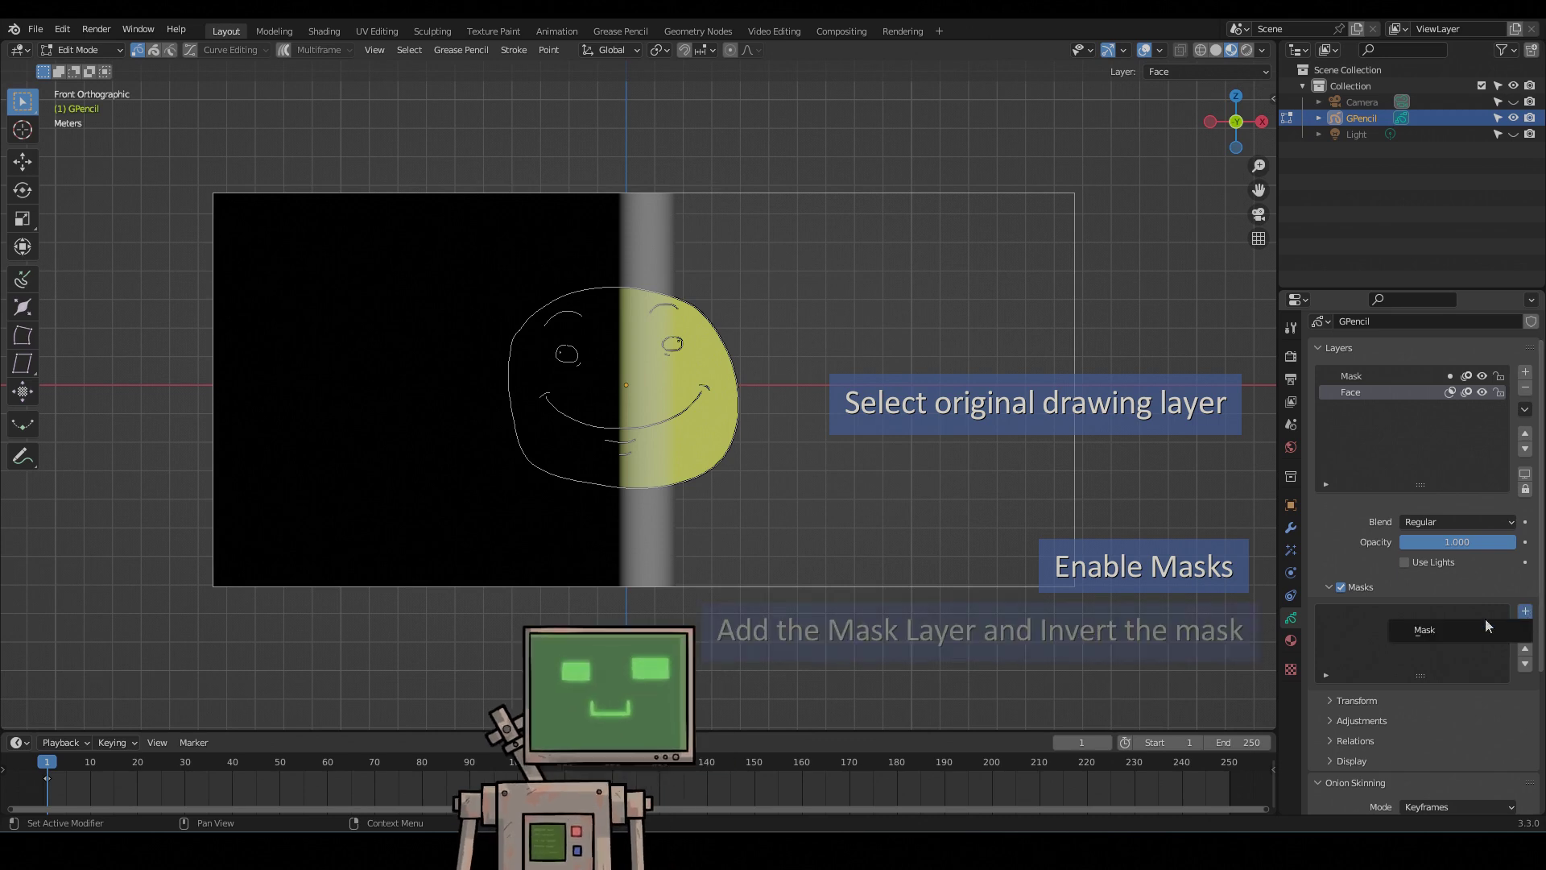
click(1460, 627)
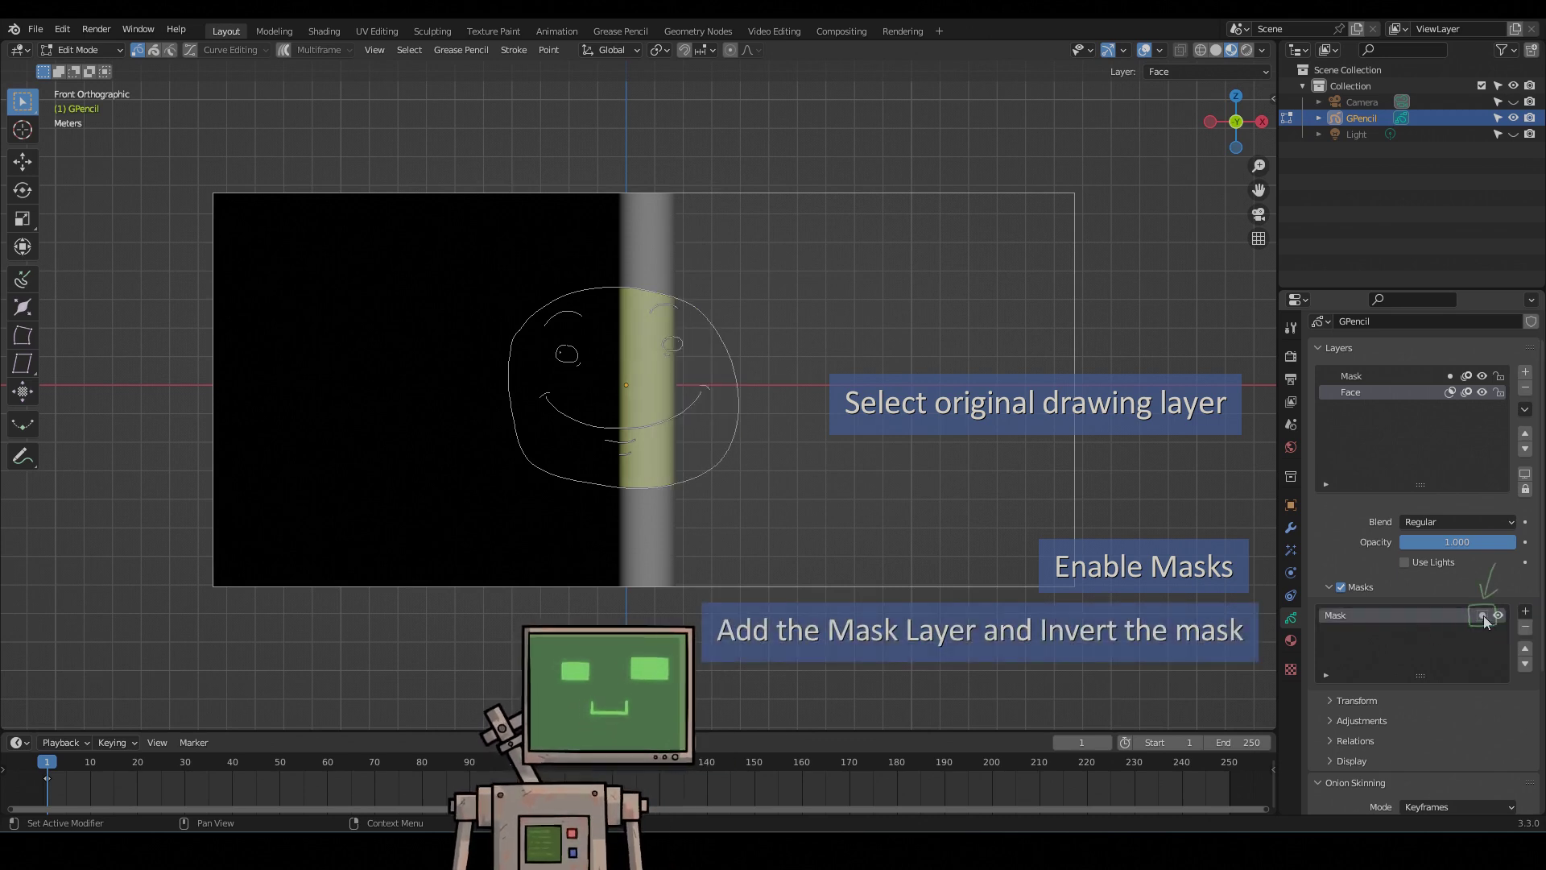
click(1483, 616)
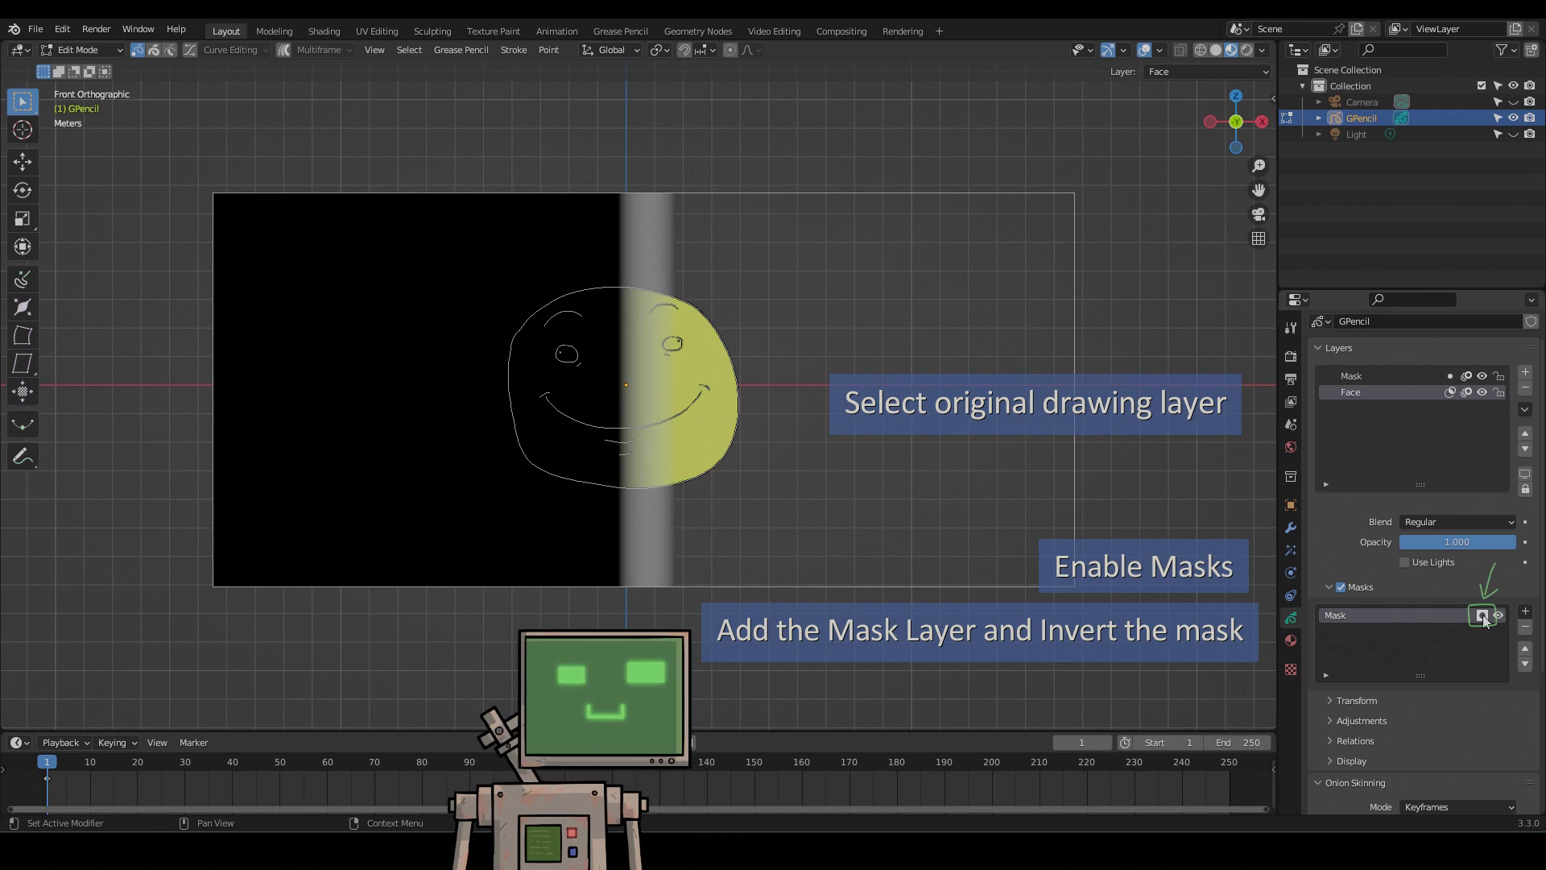
click(1369, 376)
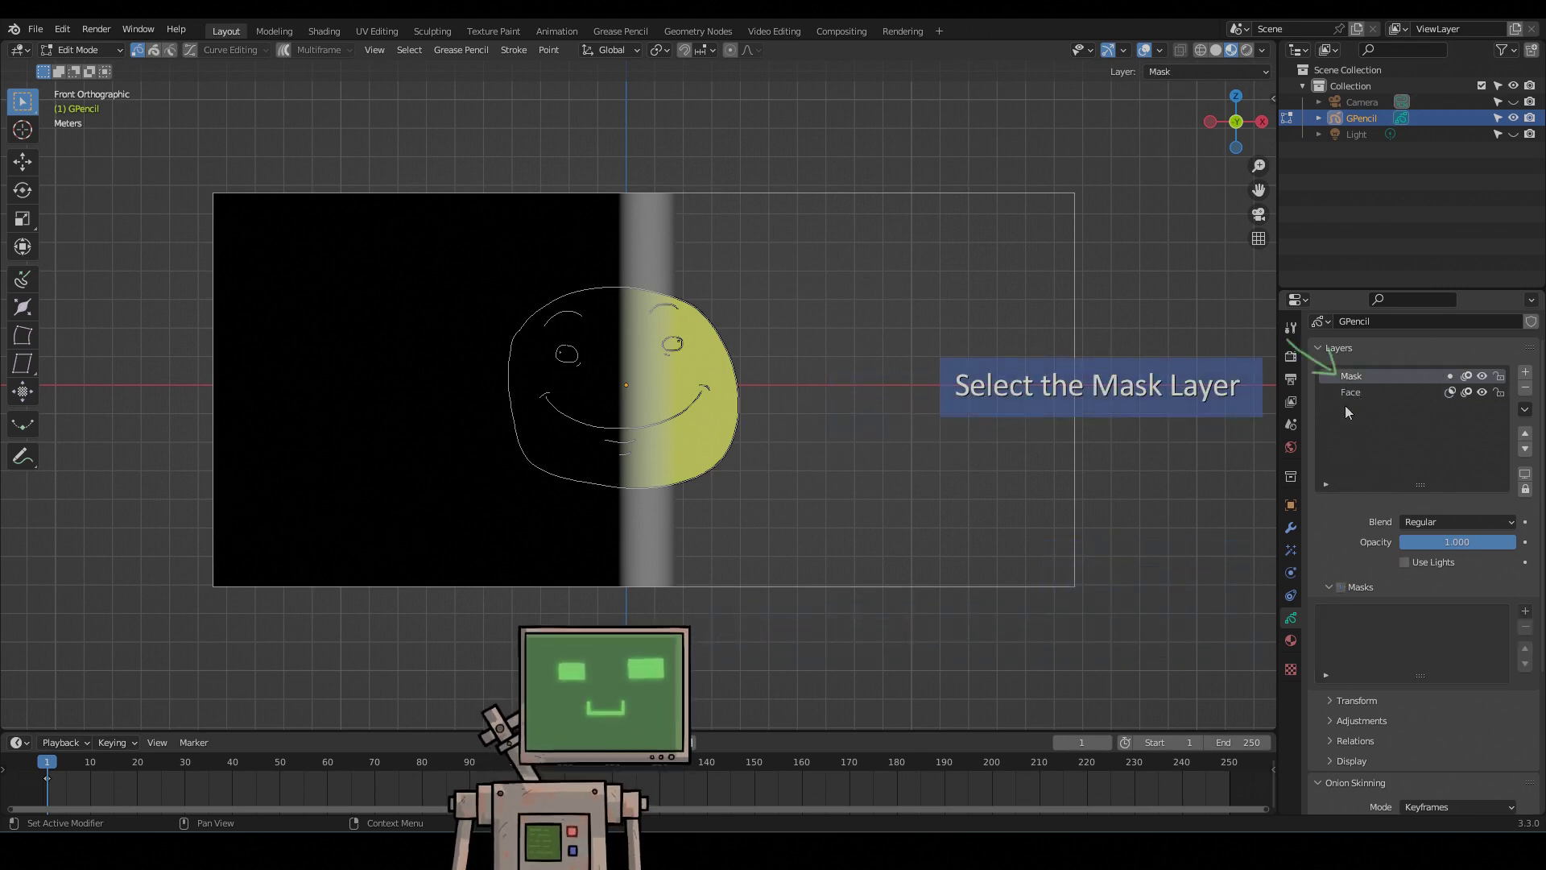
drag(1495, 543, 1423, 543)
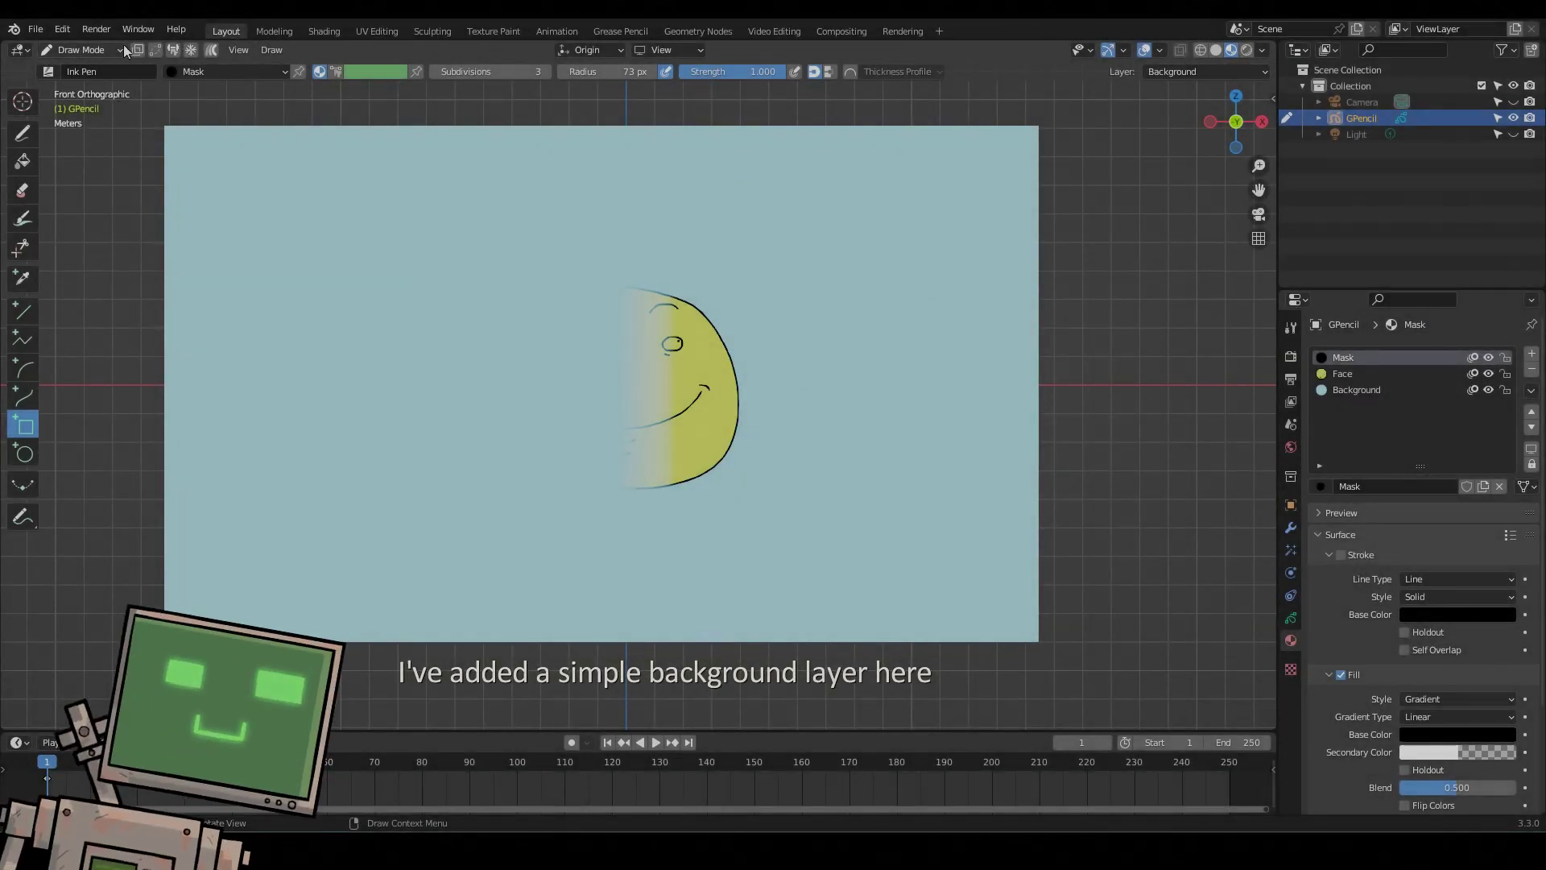
Step: Render a preview image, then widen the gradient Scale X and nudge Location X
click(96, 29)
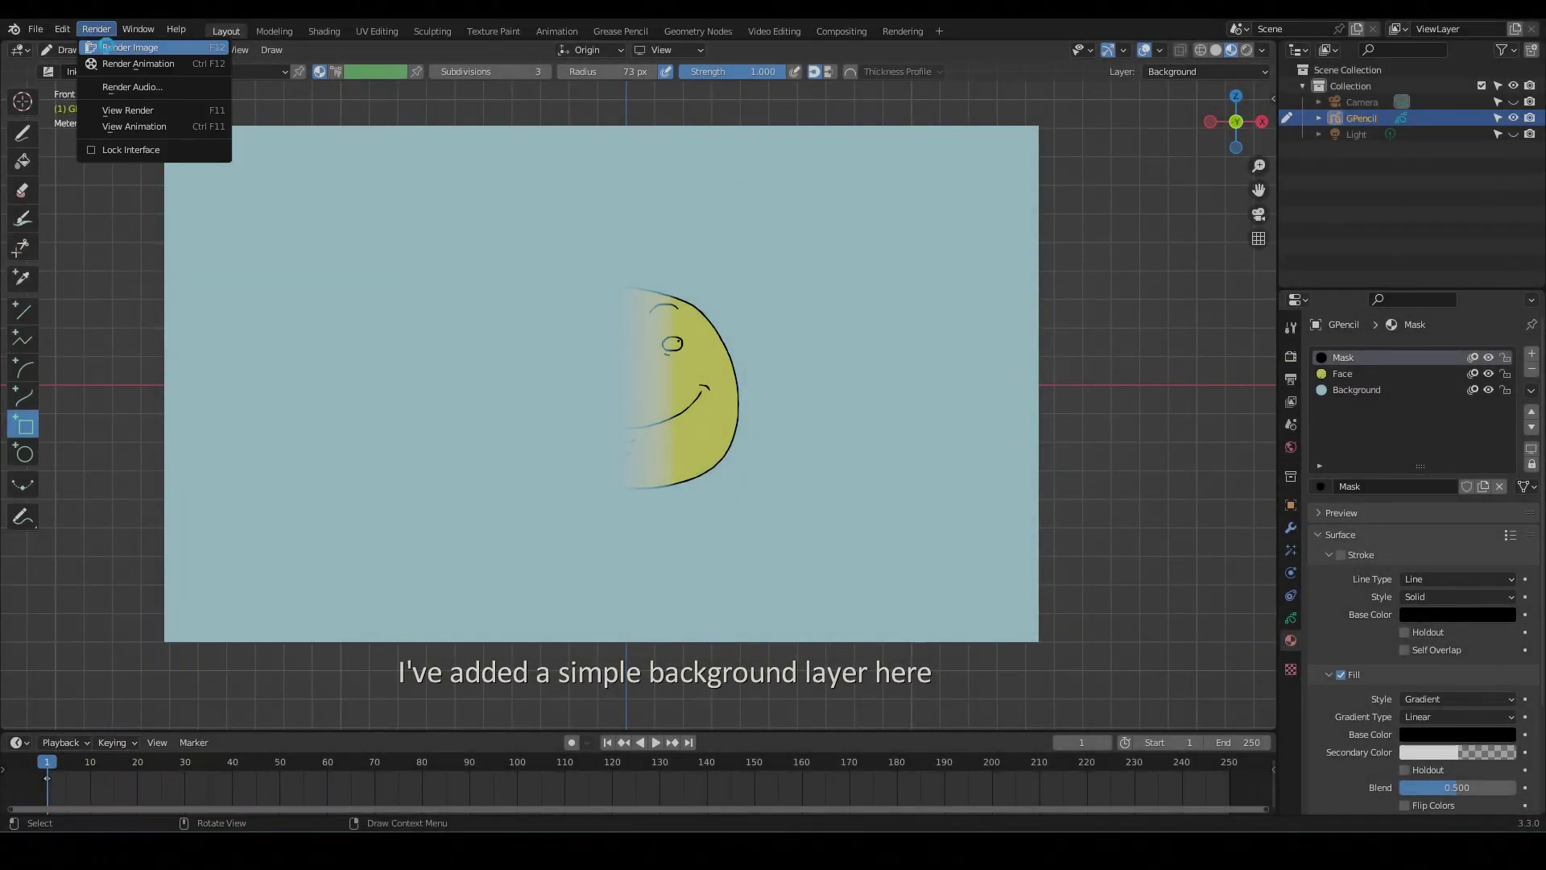
click(107, 47)
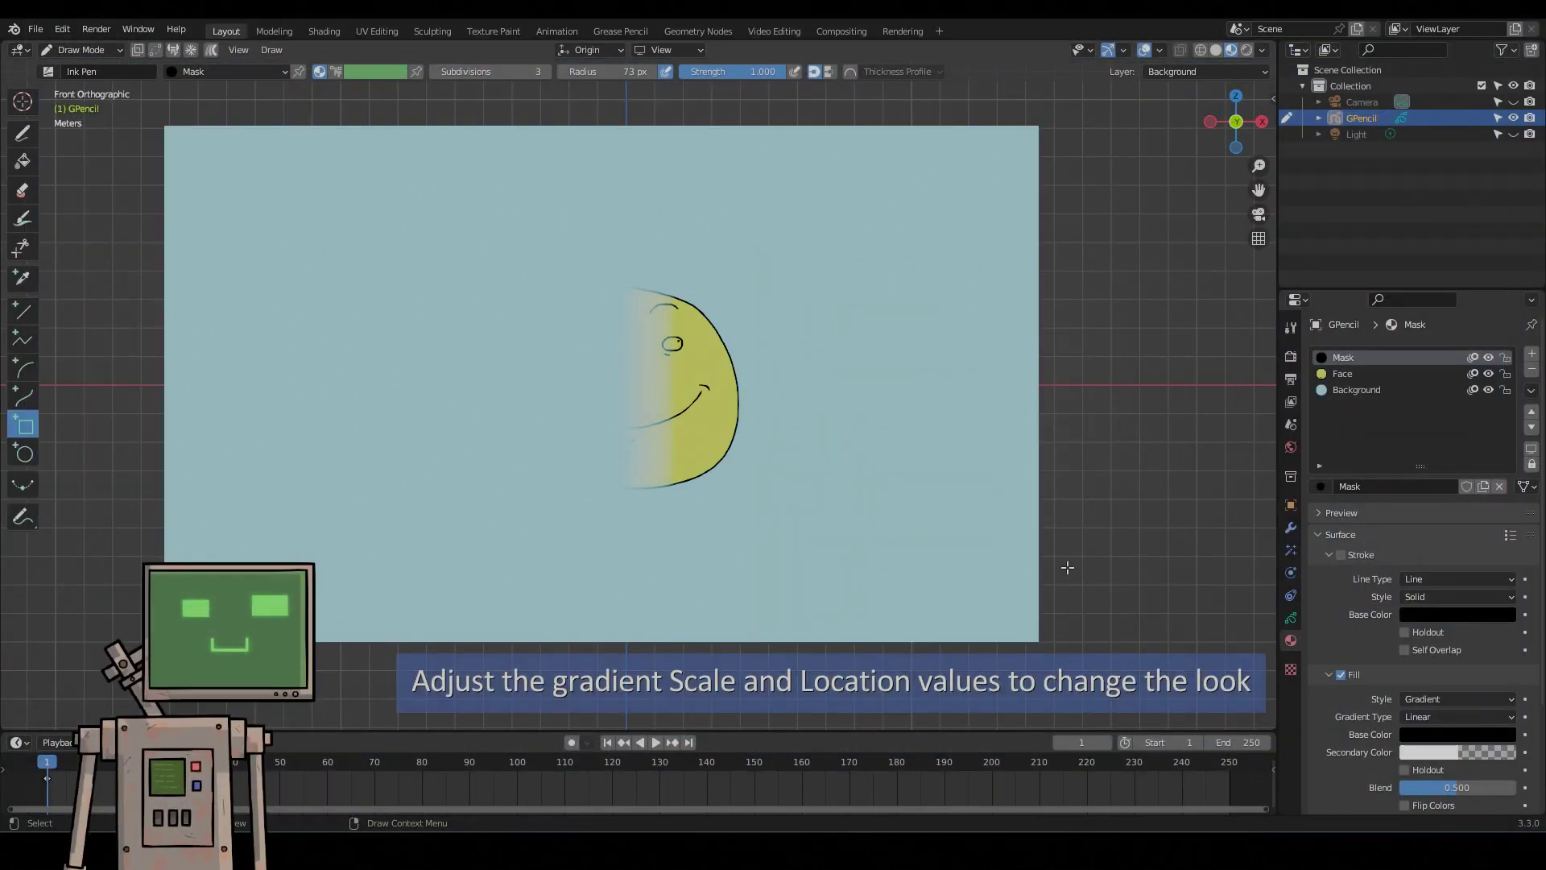
scroll(1374, 680, down, 4)
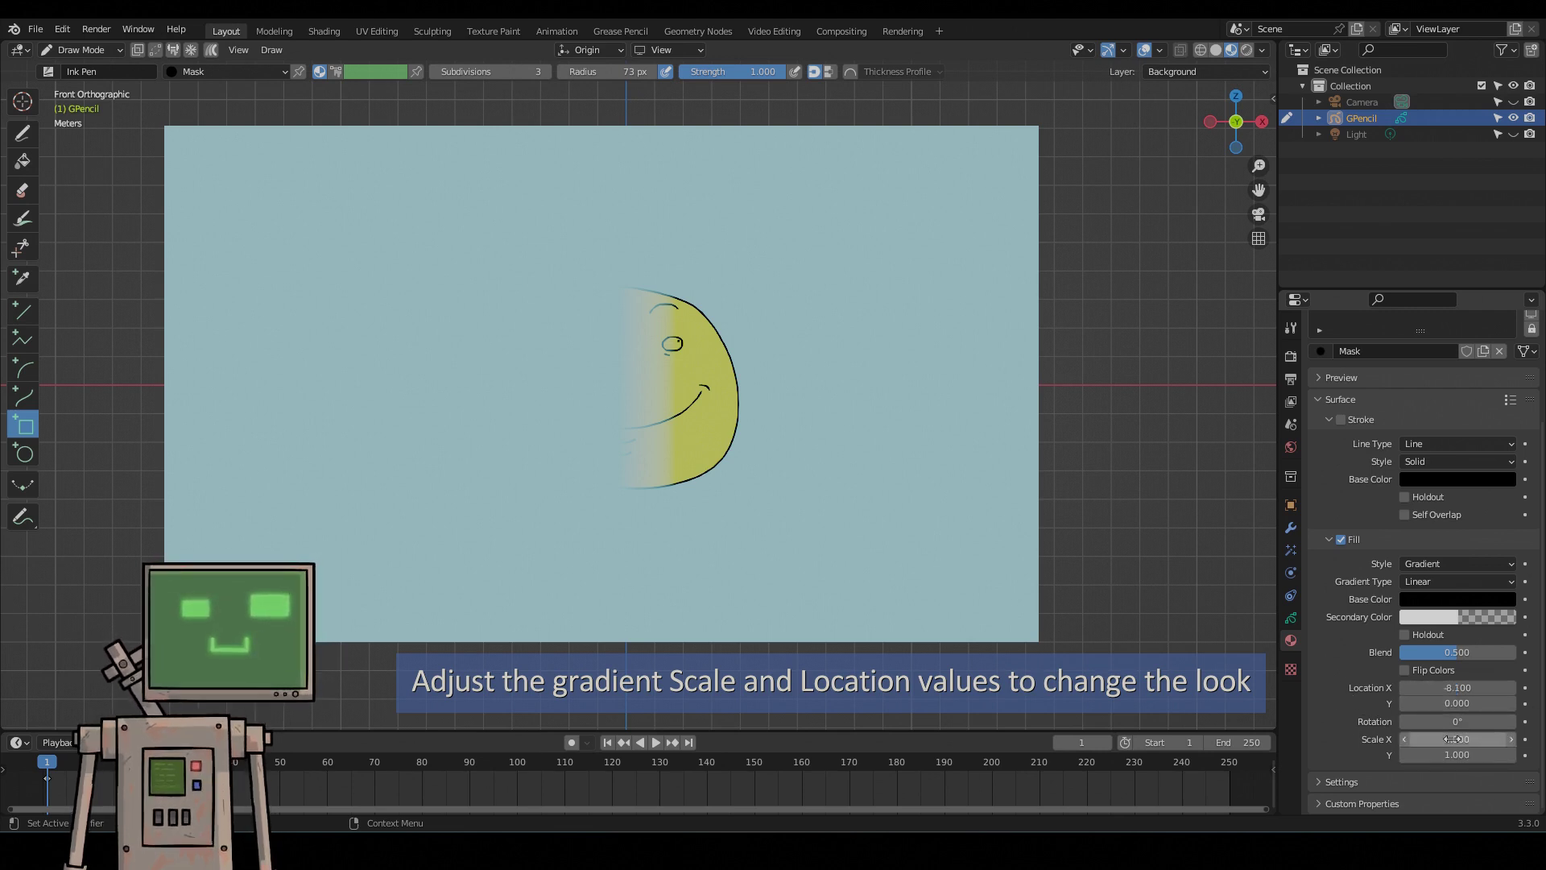
drag(1456, 738, 1515, 738)
drag(1457, 687, 1460, 687)
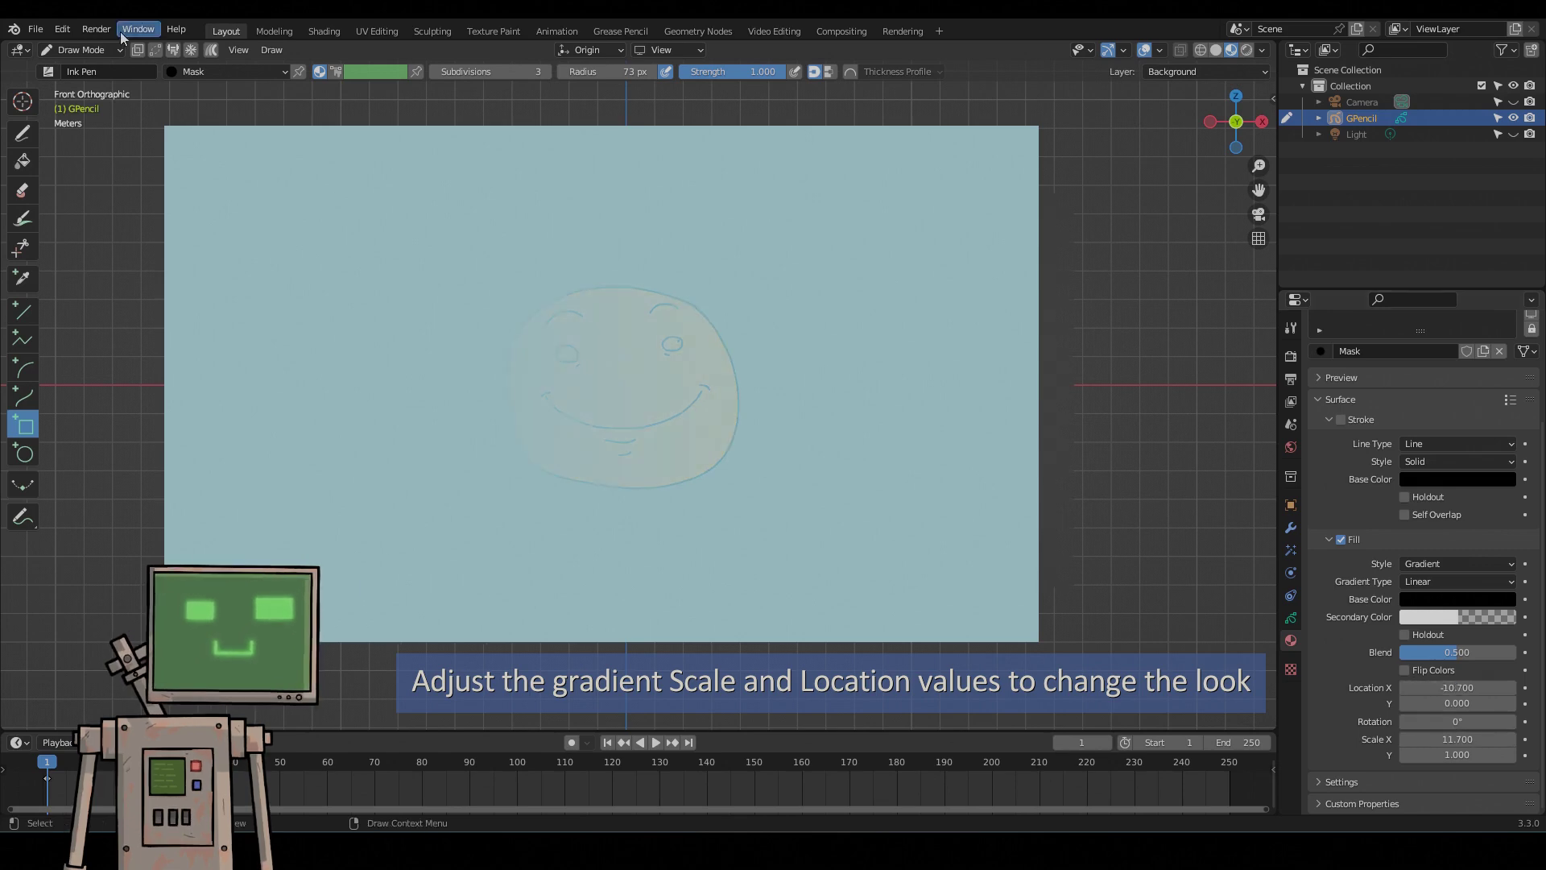
Step: Re-render, then adjust gradient Location X and Scale X until the face fades softly
click(97, 29)
click(120, 53)
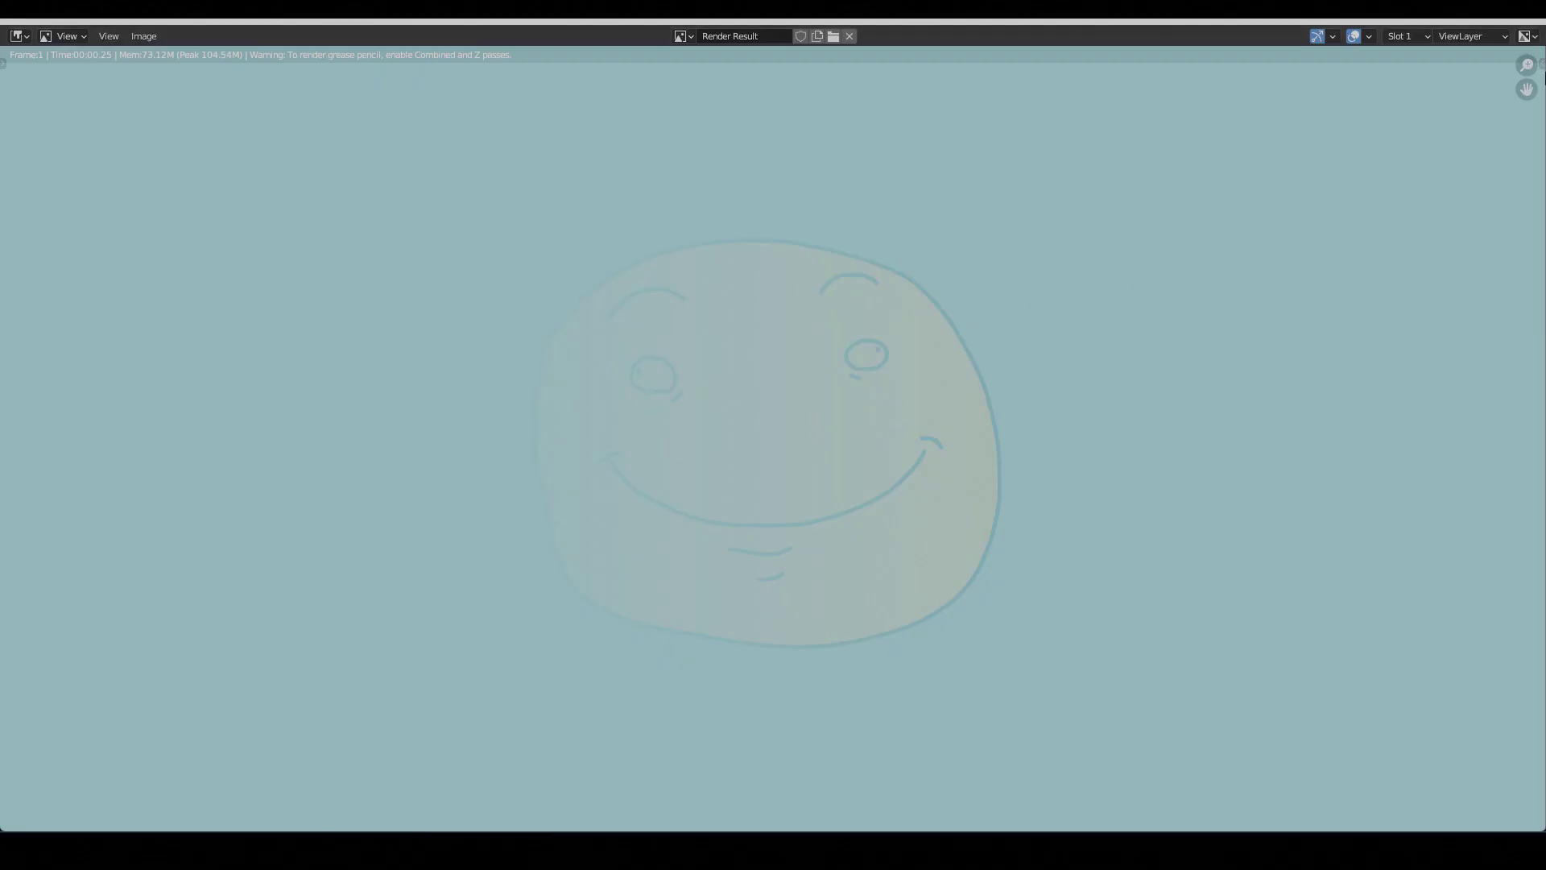
click(1530, 19)
drag(1461, 687, 1510, 689)
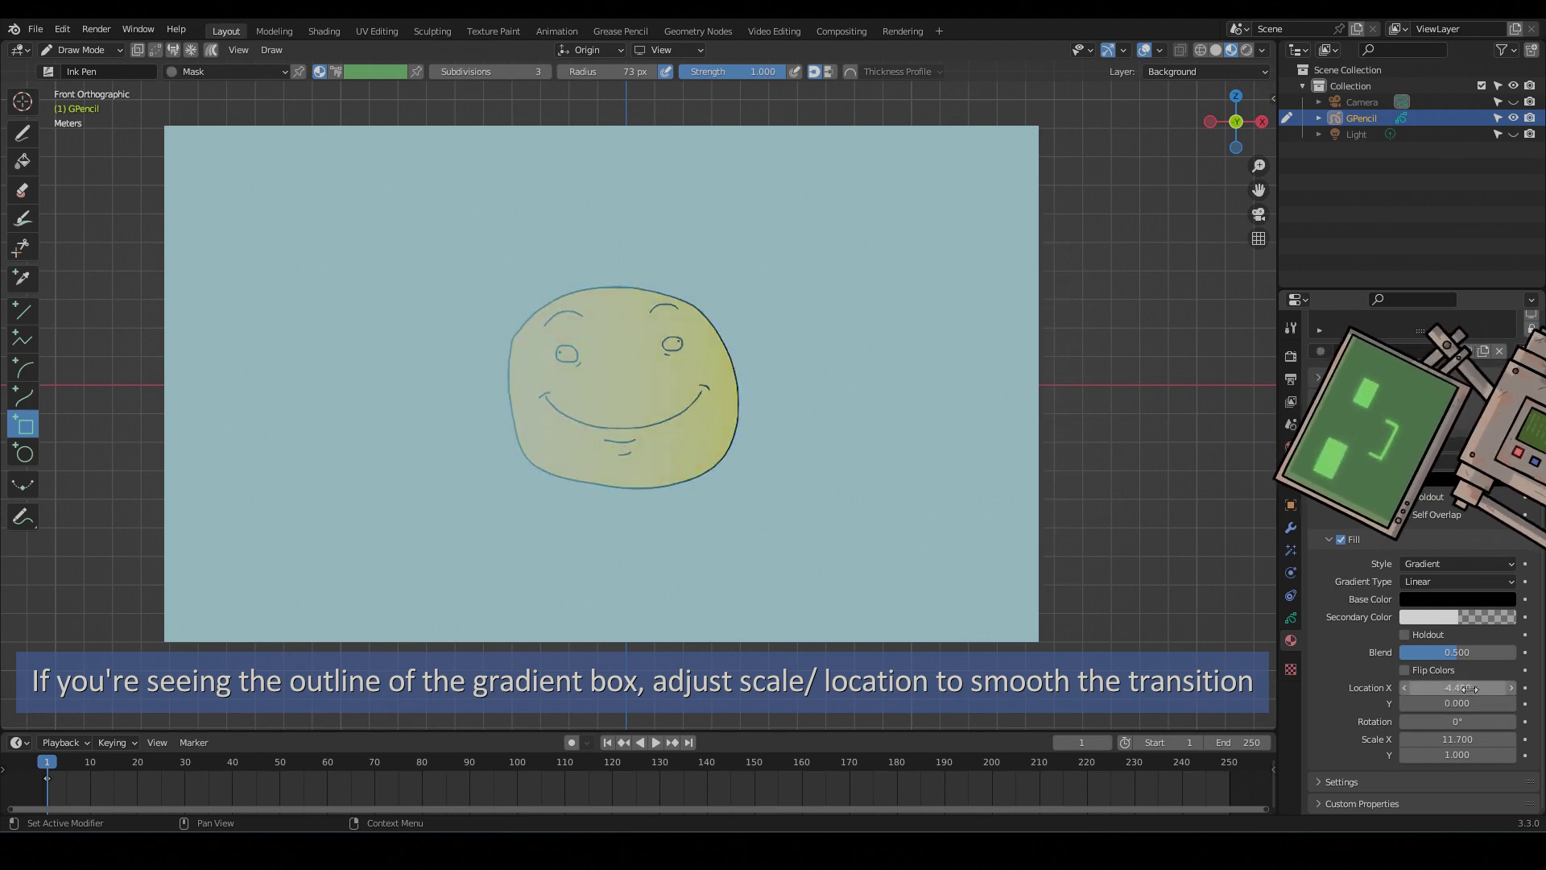
drag(1458, 738, 1442, 739)
drag(1457, 687, 1426, 687)
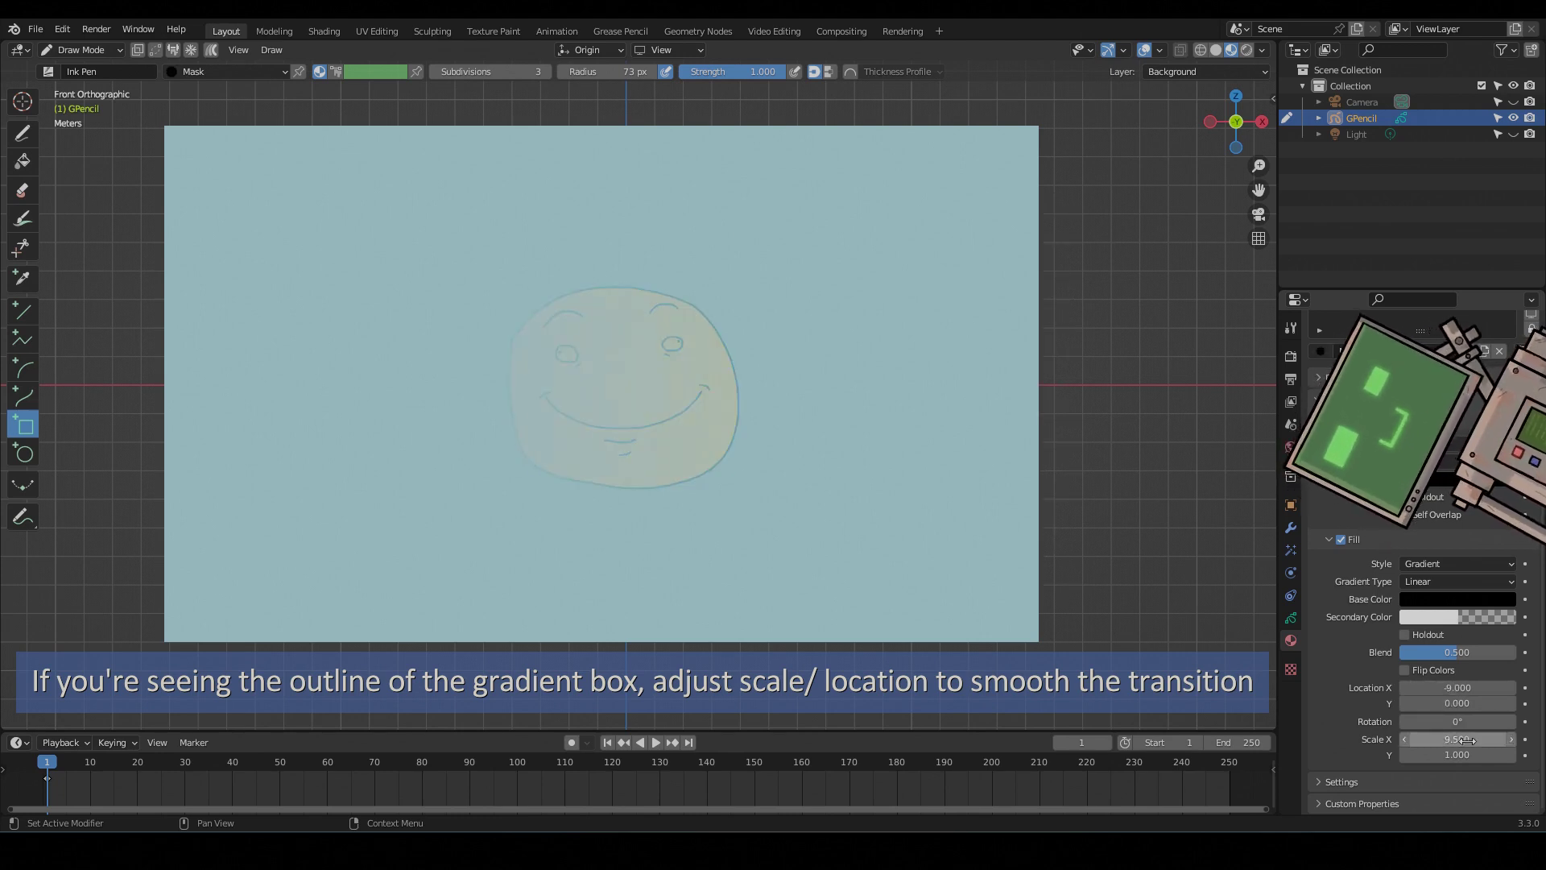
drag(1458, 739, 1434, 739)
Step: Try sliding the gradient further, render with F12, then undo the change
drag(1458, 687, 1486, 687)
key(F12)
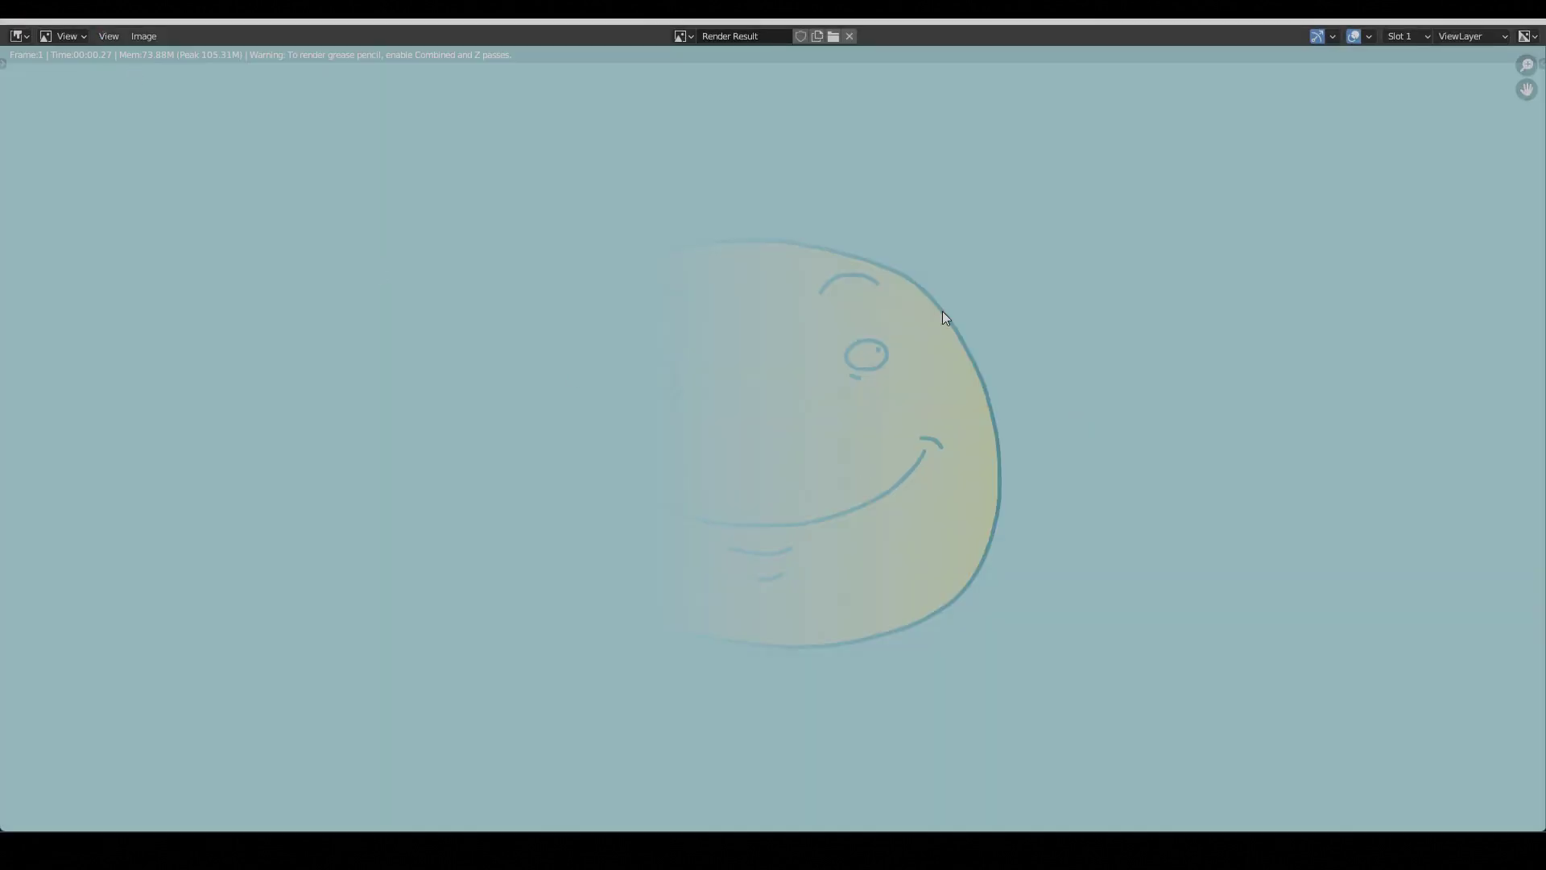
click(1538, 22)
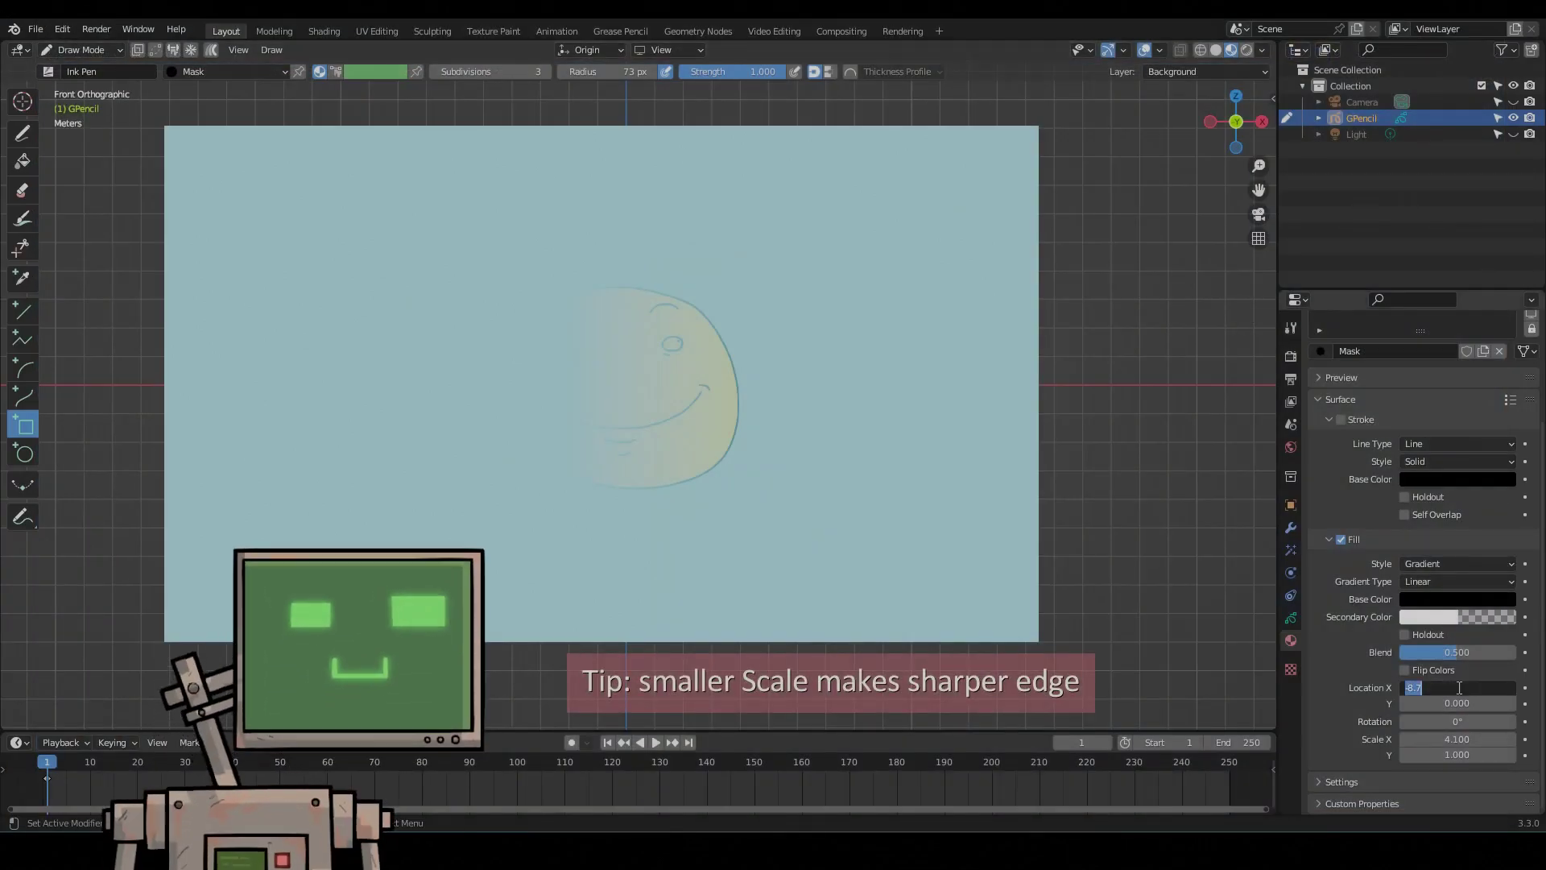
key(ctrl+z)
key(ctrl+z)
key(ctrl+z)
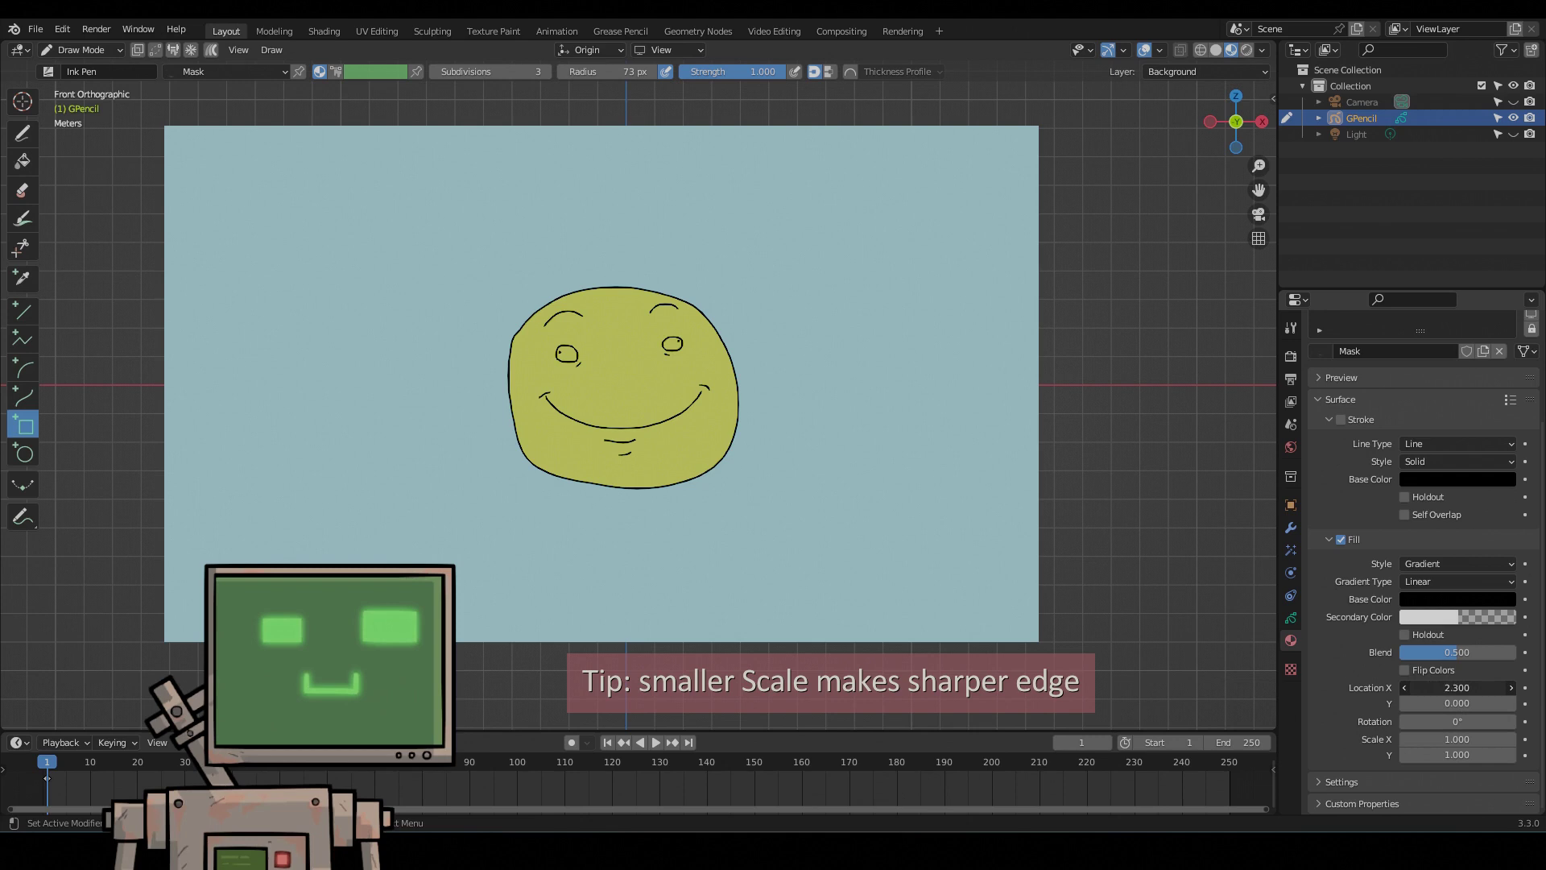
Step: Set gradient Location X to -7.700 and Scale X to 0.100, then render to check the edge
drag(1441, 687, 1390, 687)
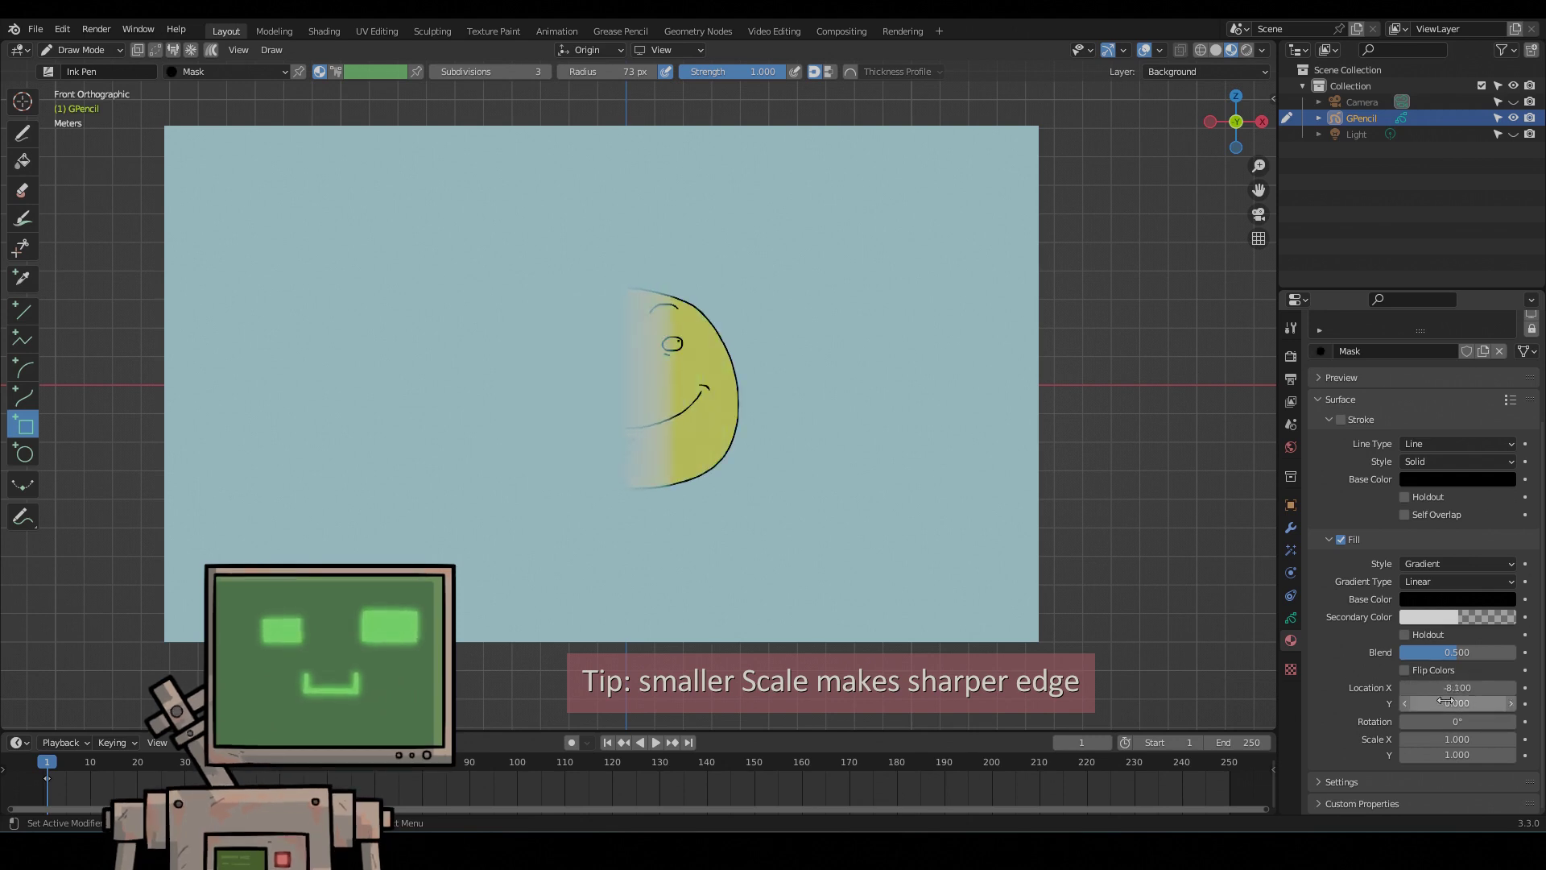
click(1458, 738)
text(0.1)
key(Return)
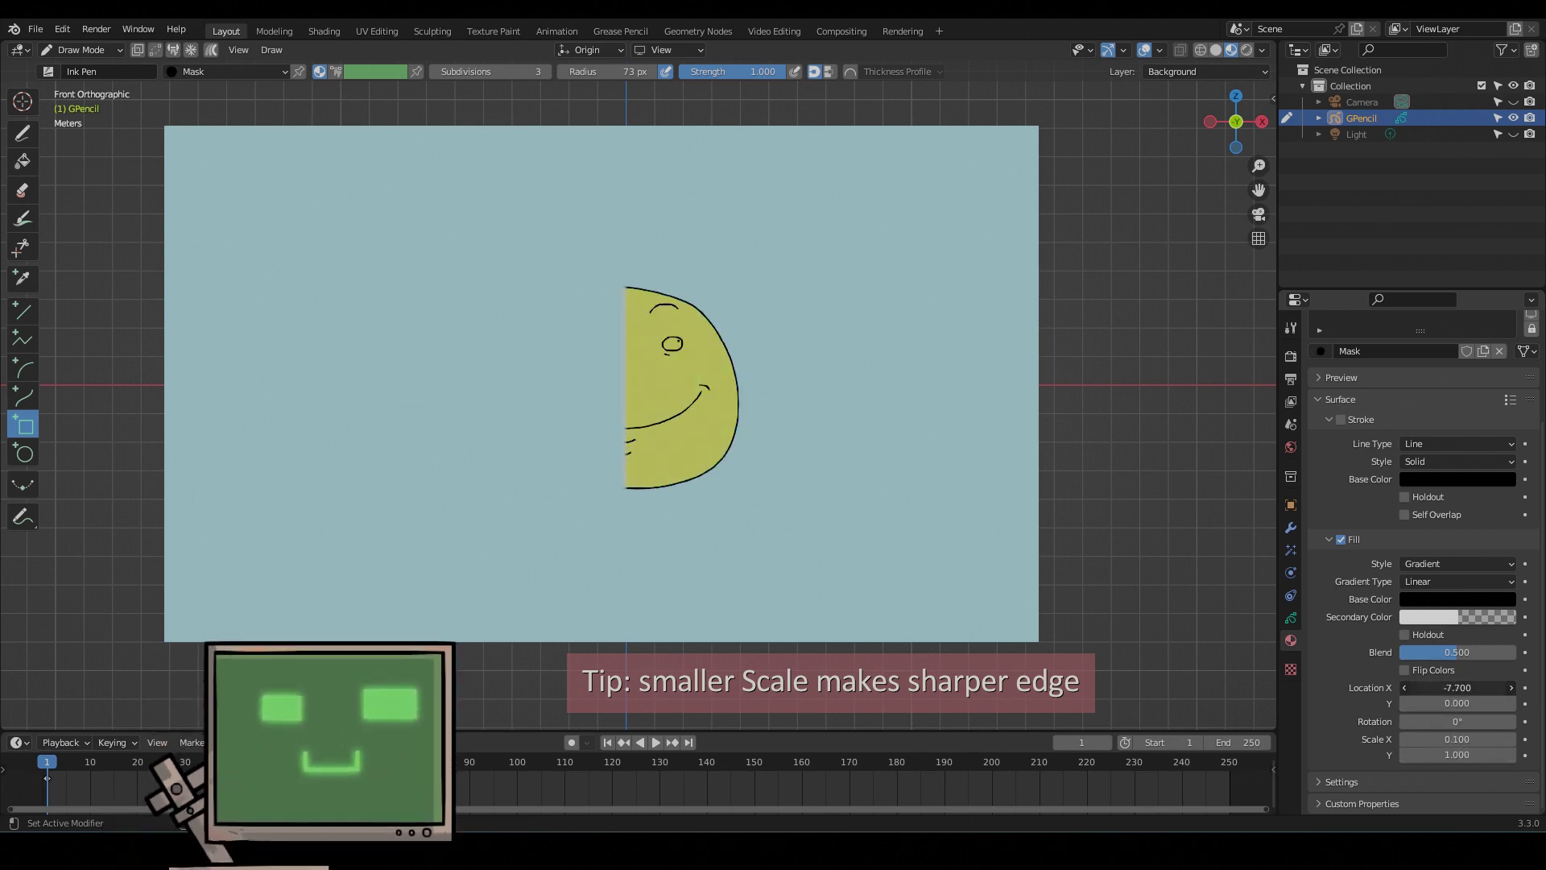
key(F12)
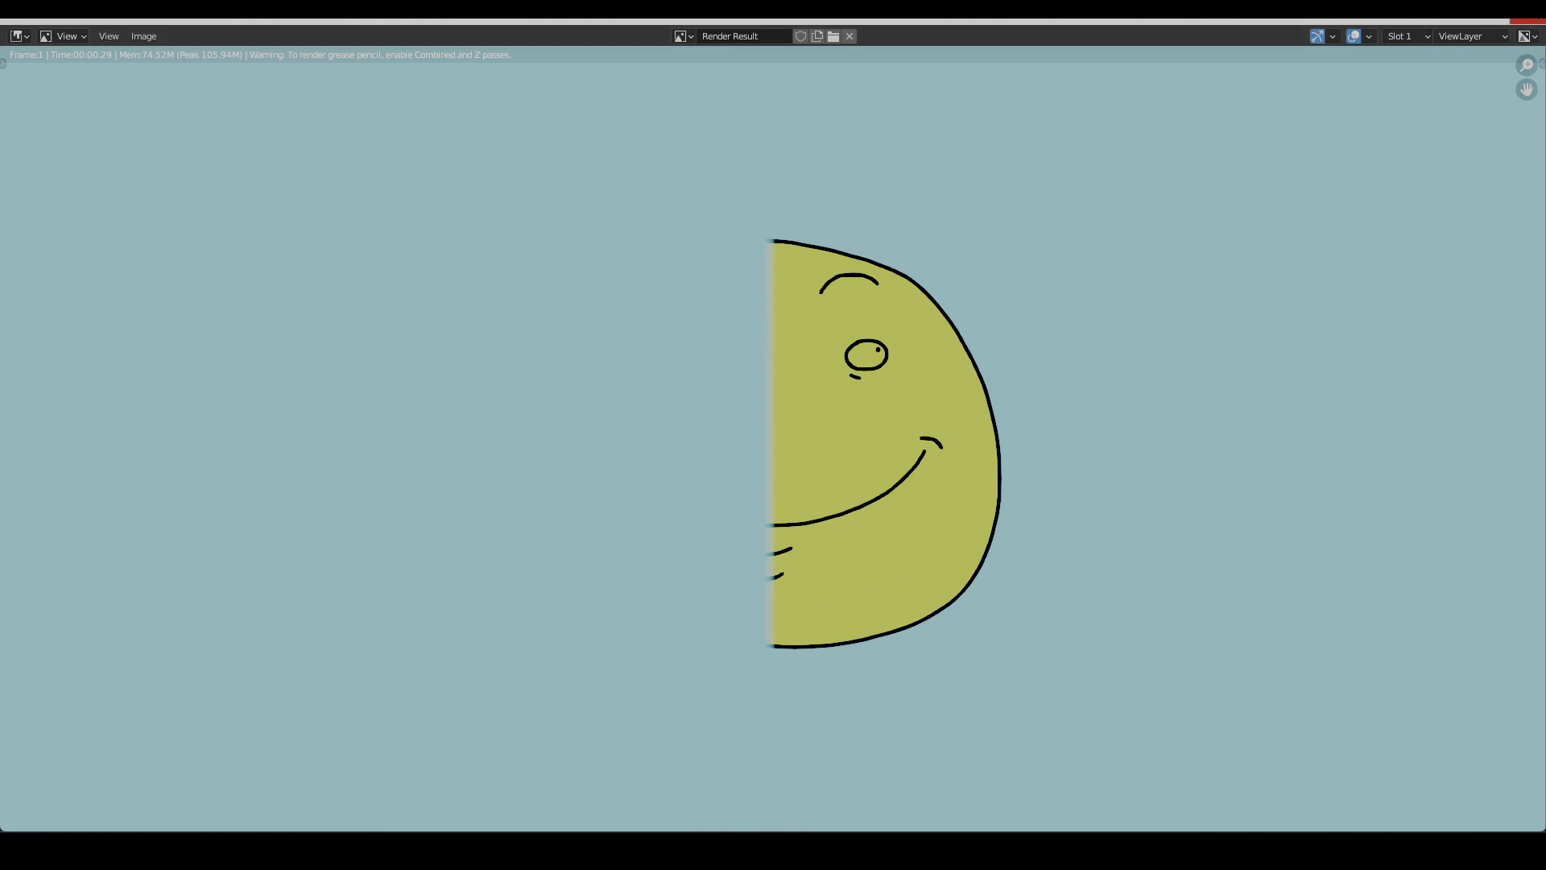
click(1514, 21)
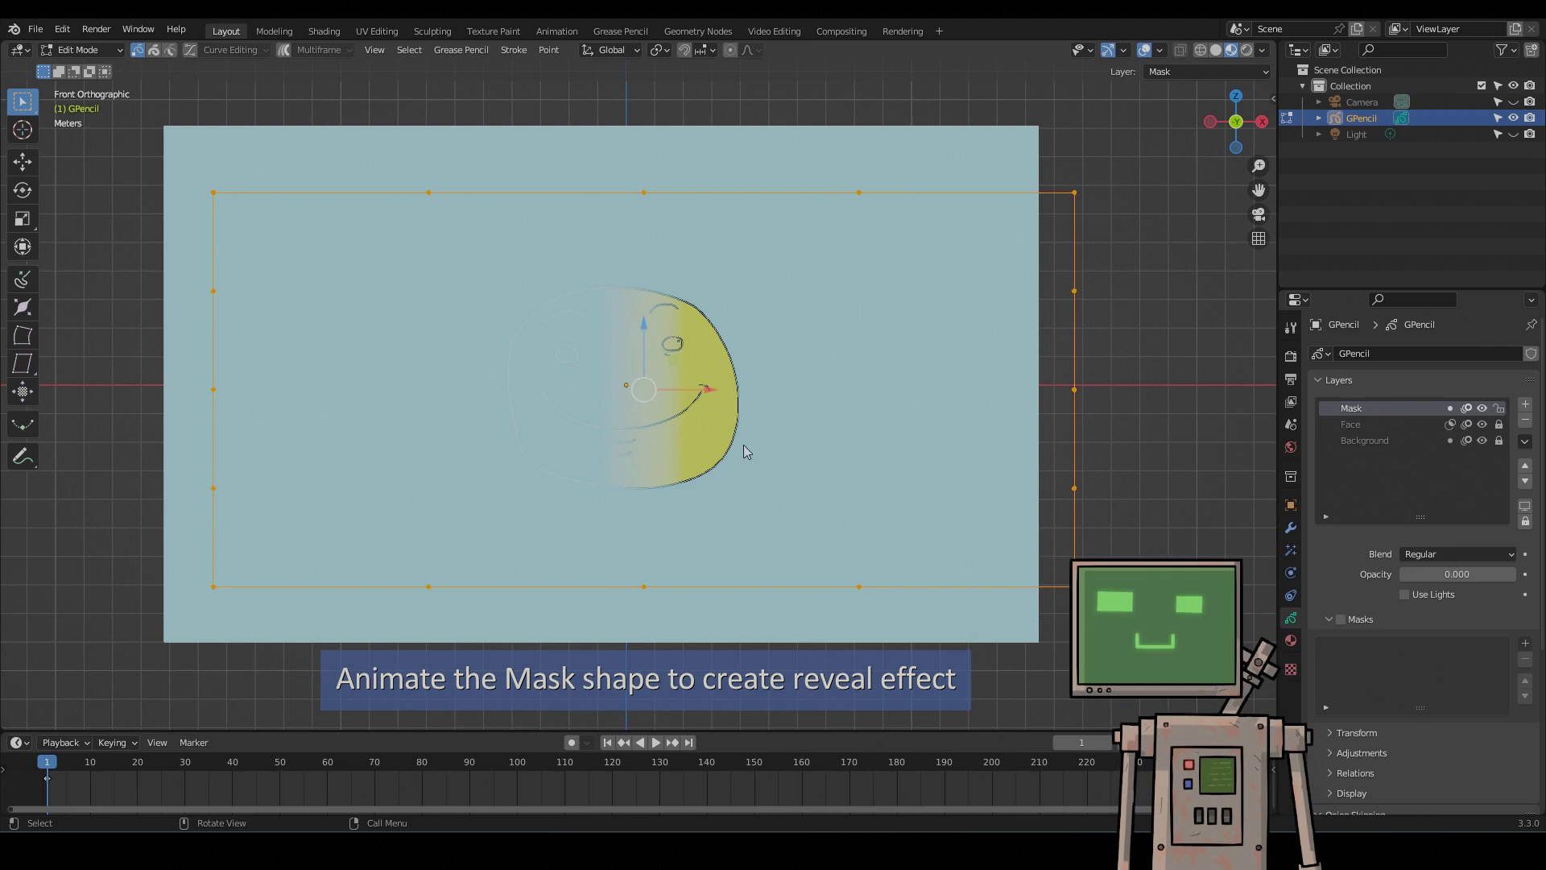
Step: At frame 1, move the mask rectangle right along X to hide the face
key(g)
key(x)
click(911, 442)
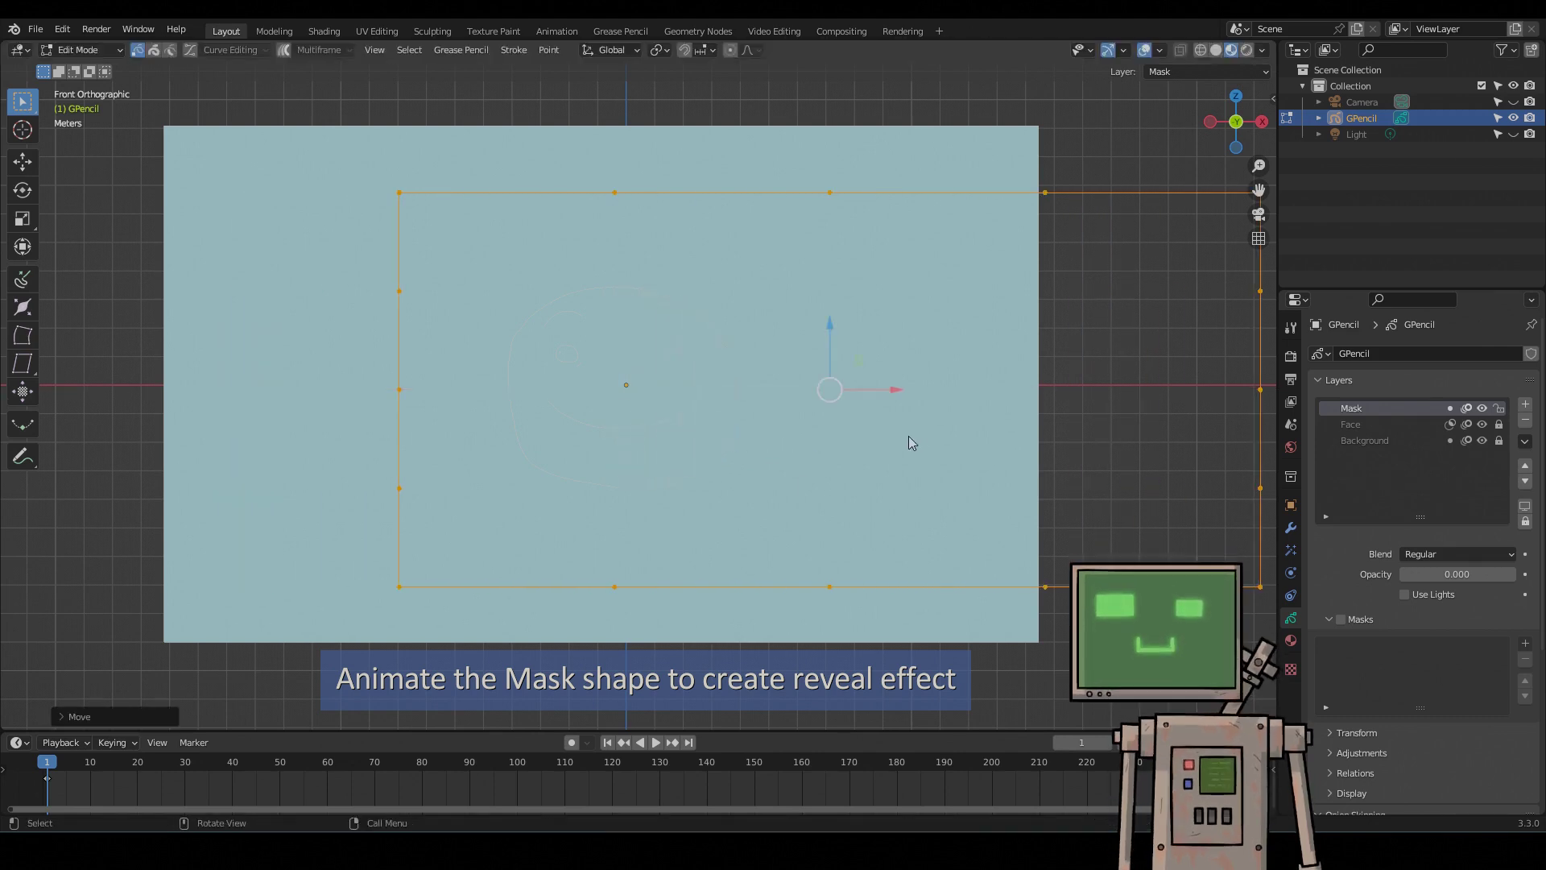
Step: At frame 60, move the mask left along X to reveal the face, then check frame 31
click(326, 771)
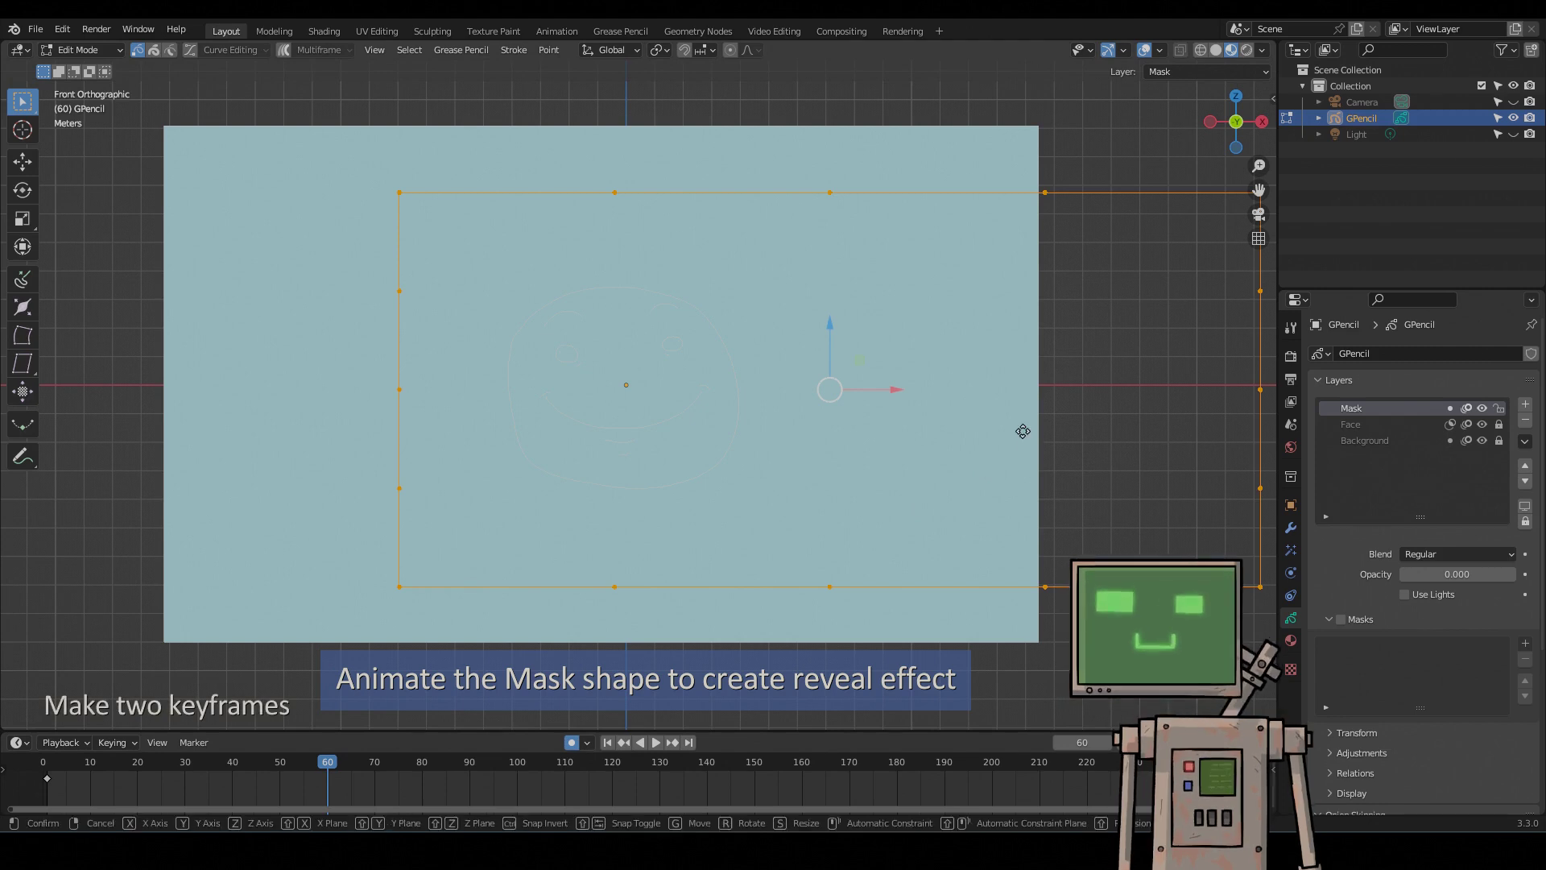
key(g)
key(x)
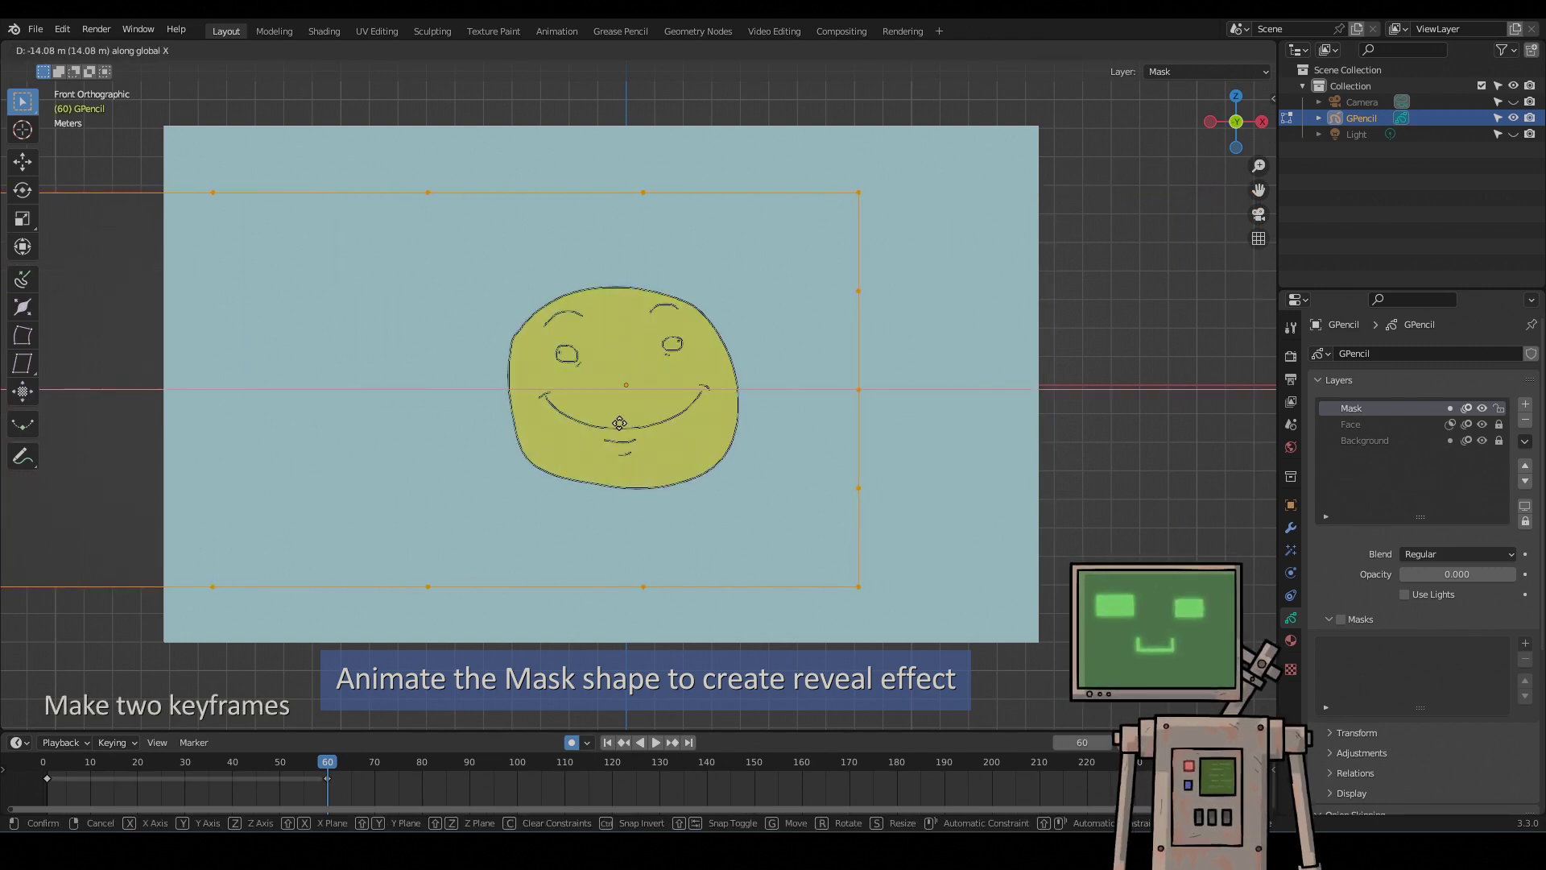
click(616, 429)
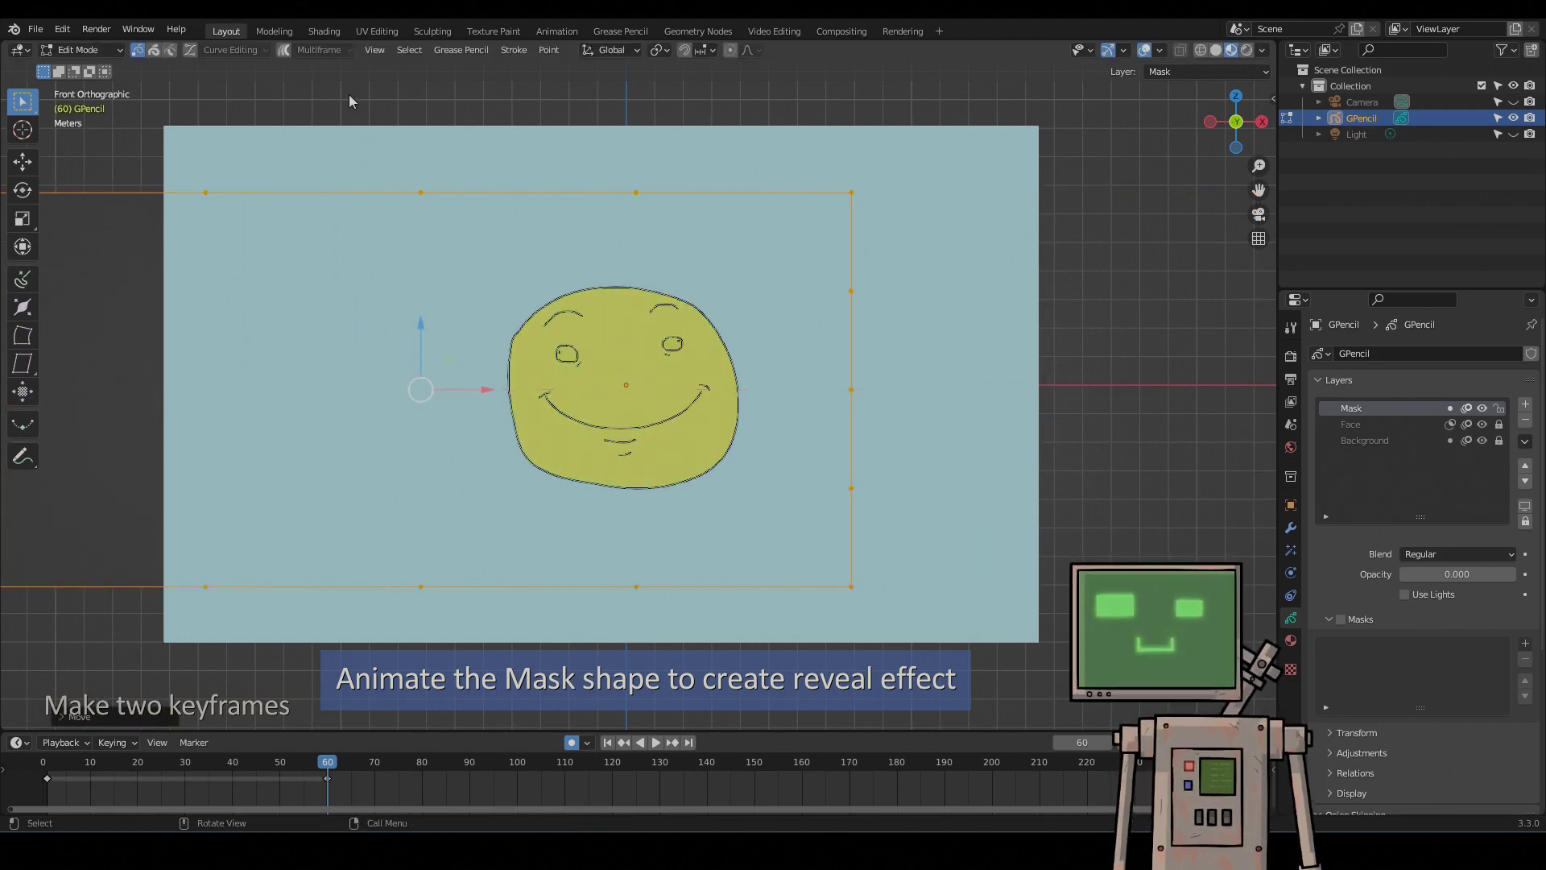
click(190, 771)
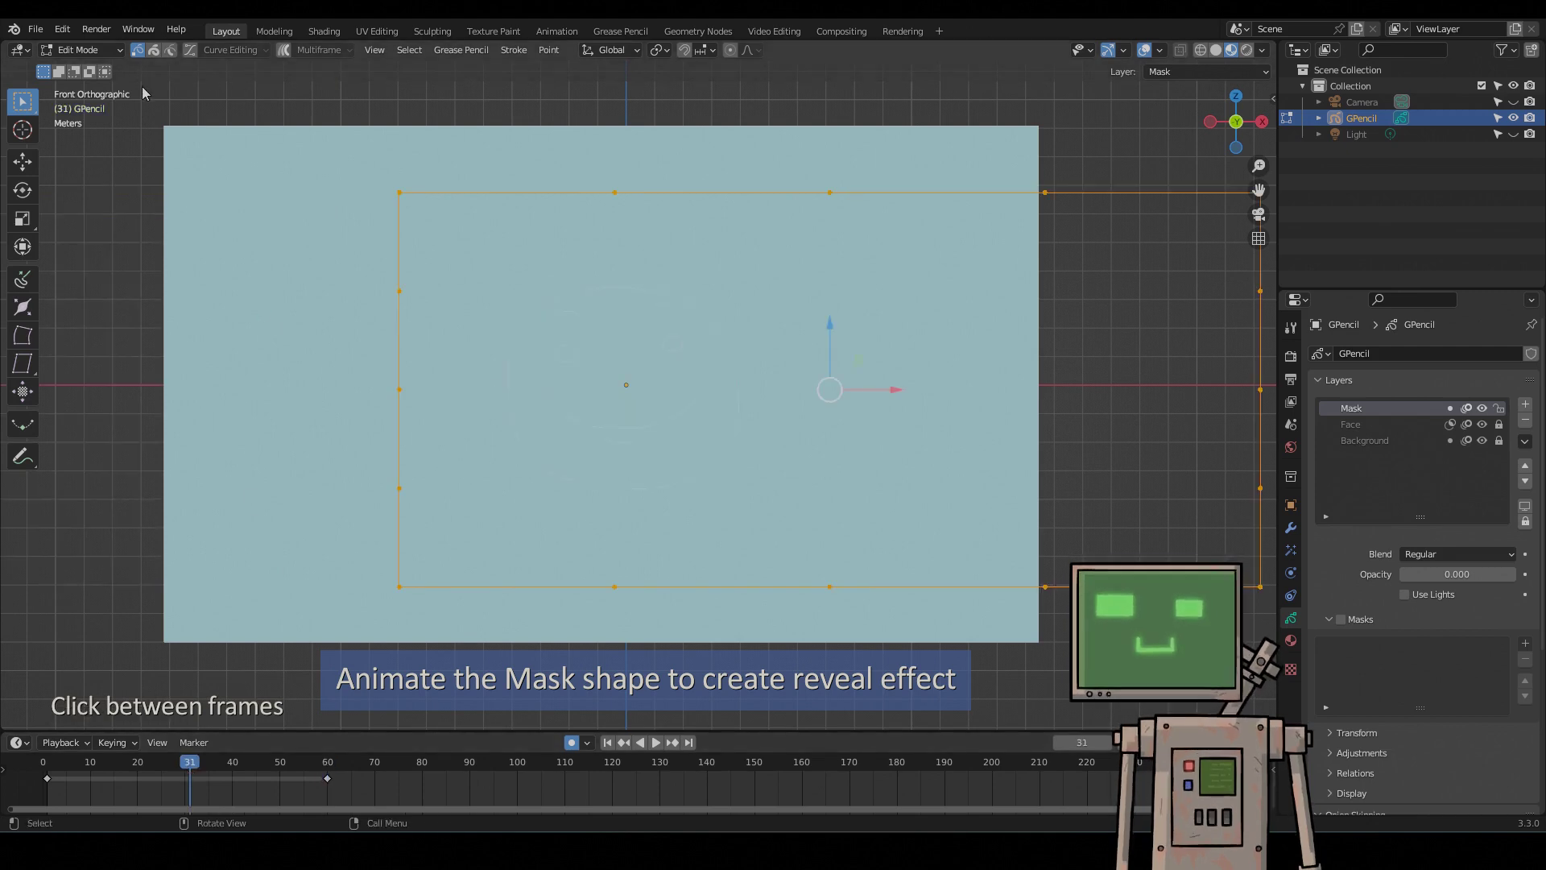
key(Tab)
Step: Run Interpolate Sequence to fill the mask frames between keys 1 and 60
click(271, 50)
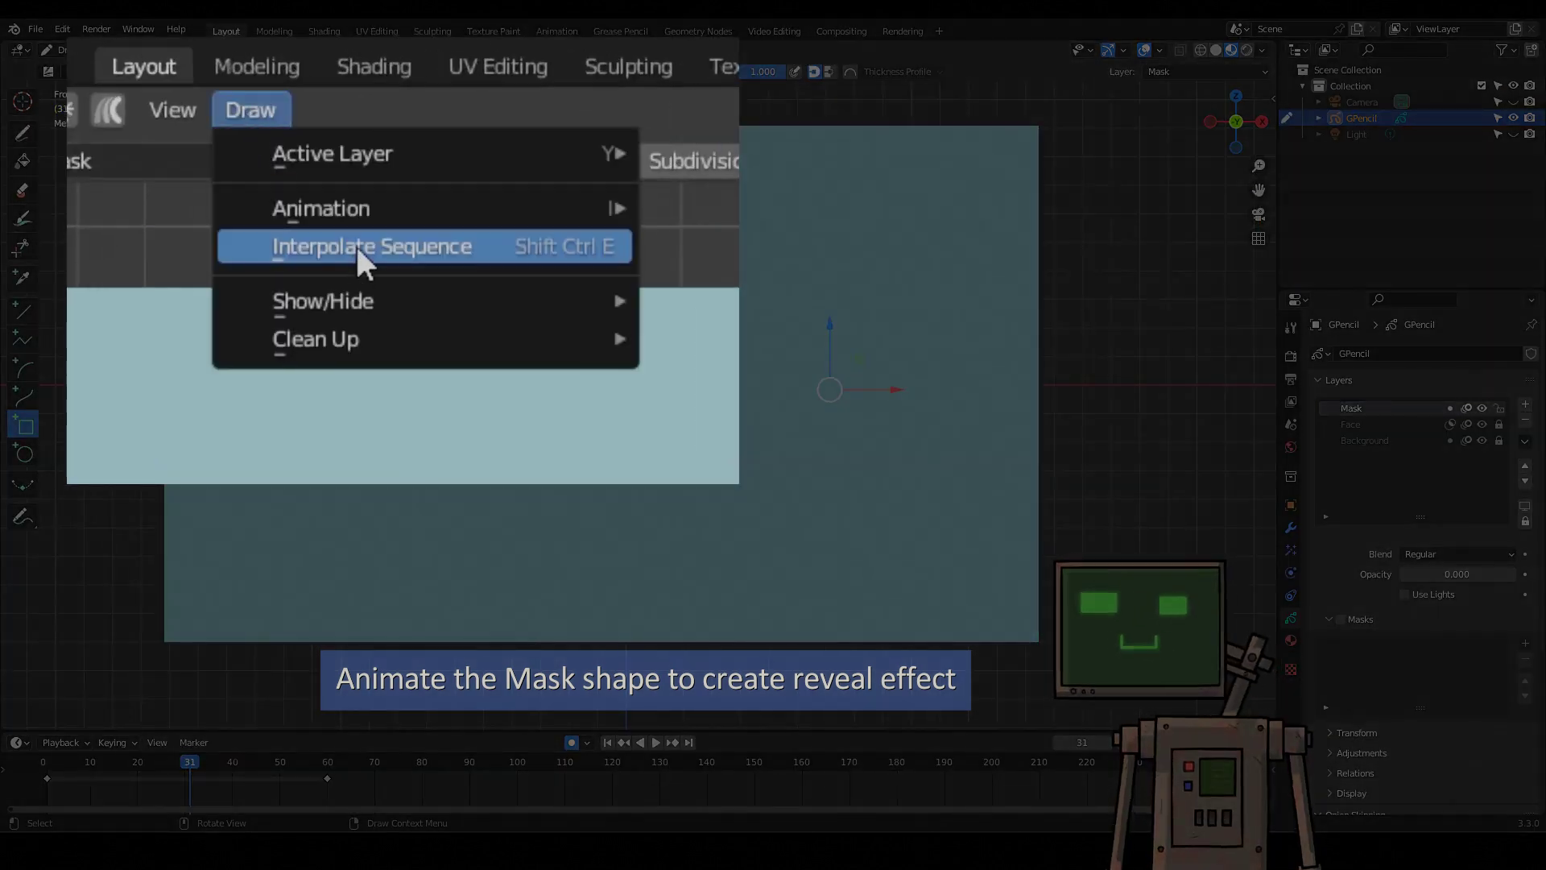
click(316, 106)
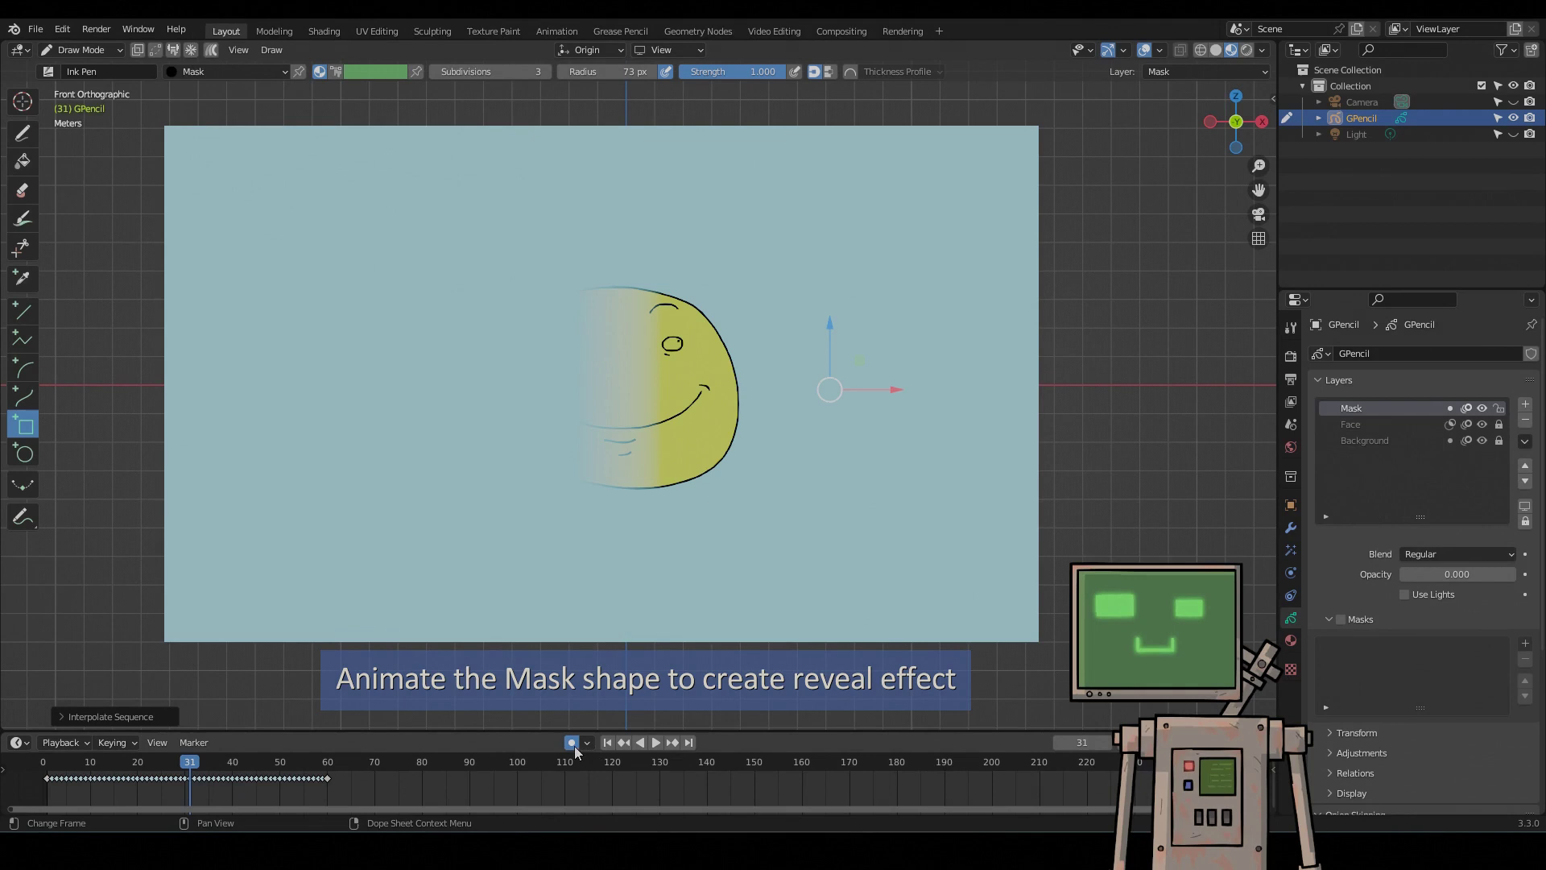
click(607, 742)
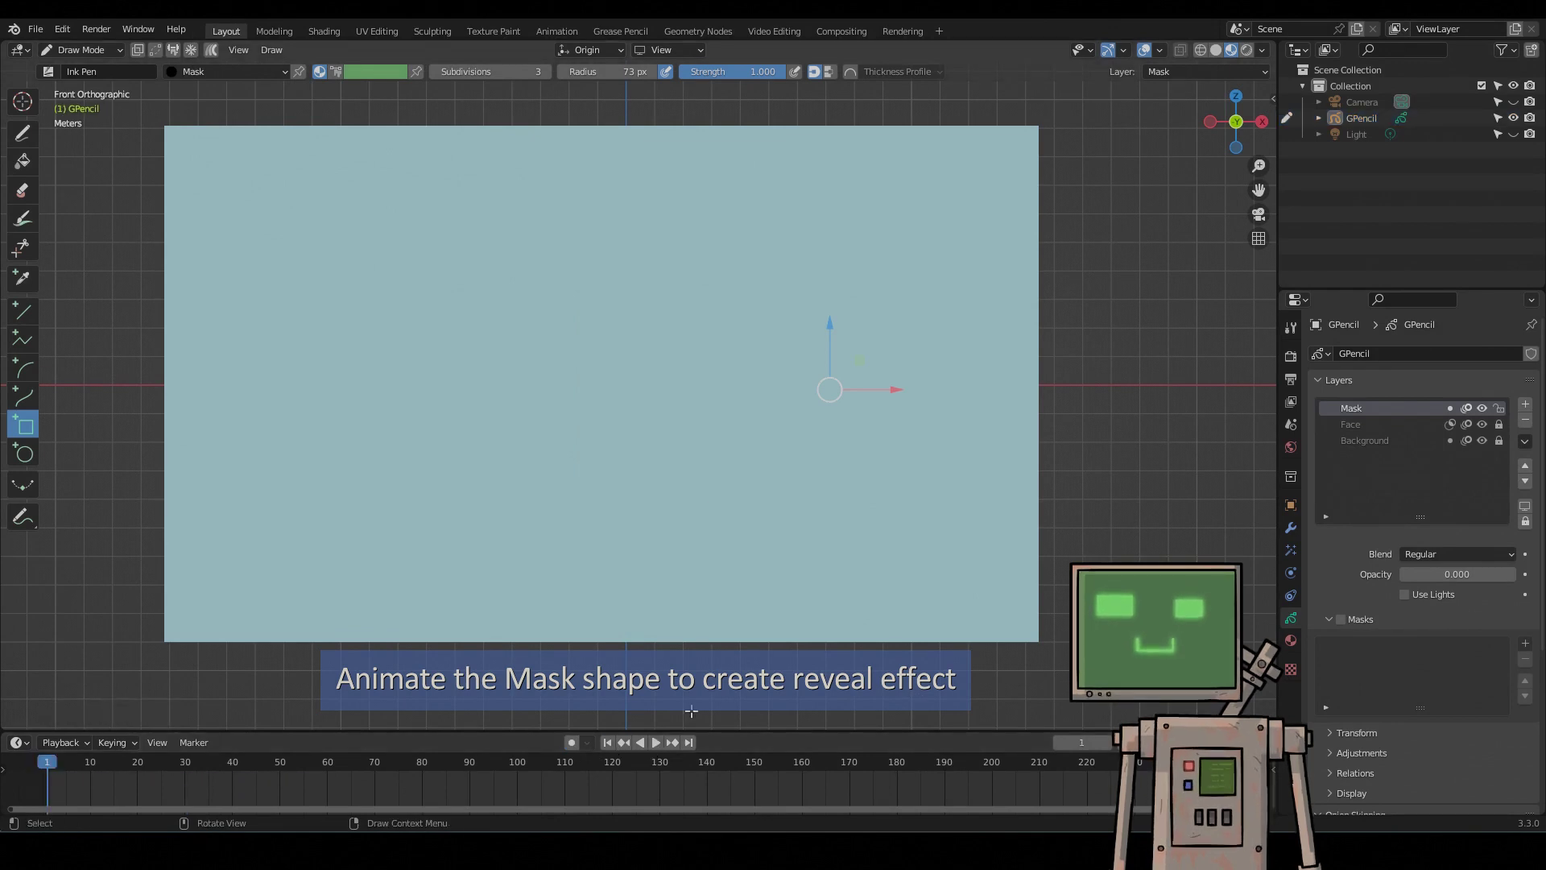
Step: Play the reveal animation from frame 1 twice to preview the wipe
click(656, 742)
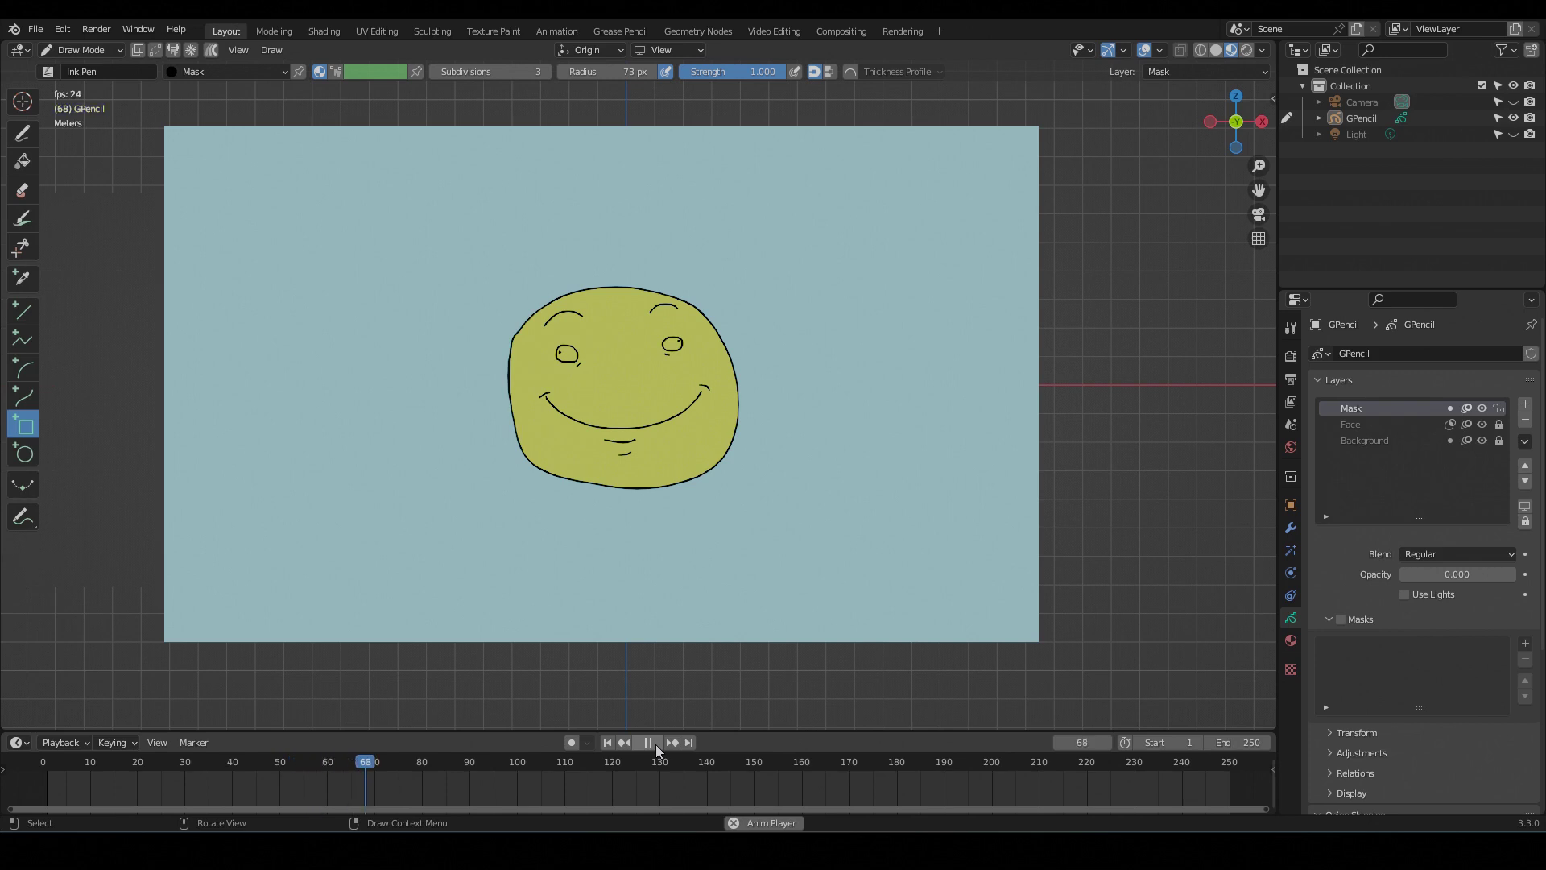
click(649, 742)
click(607, 741)
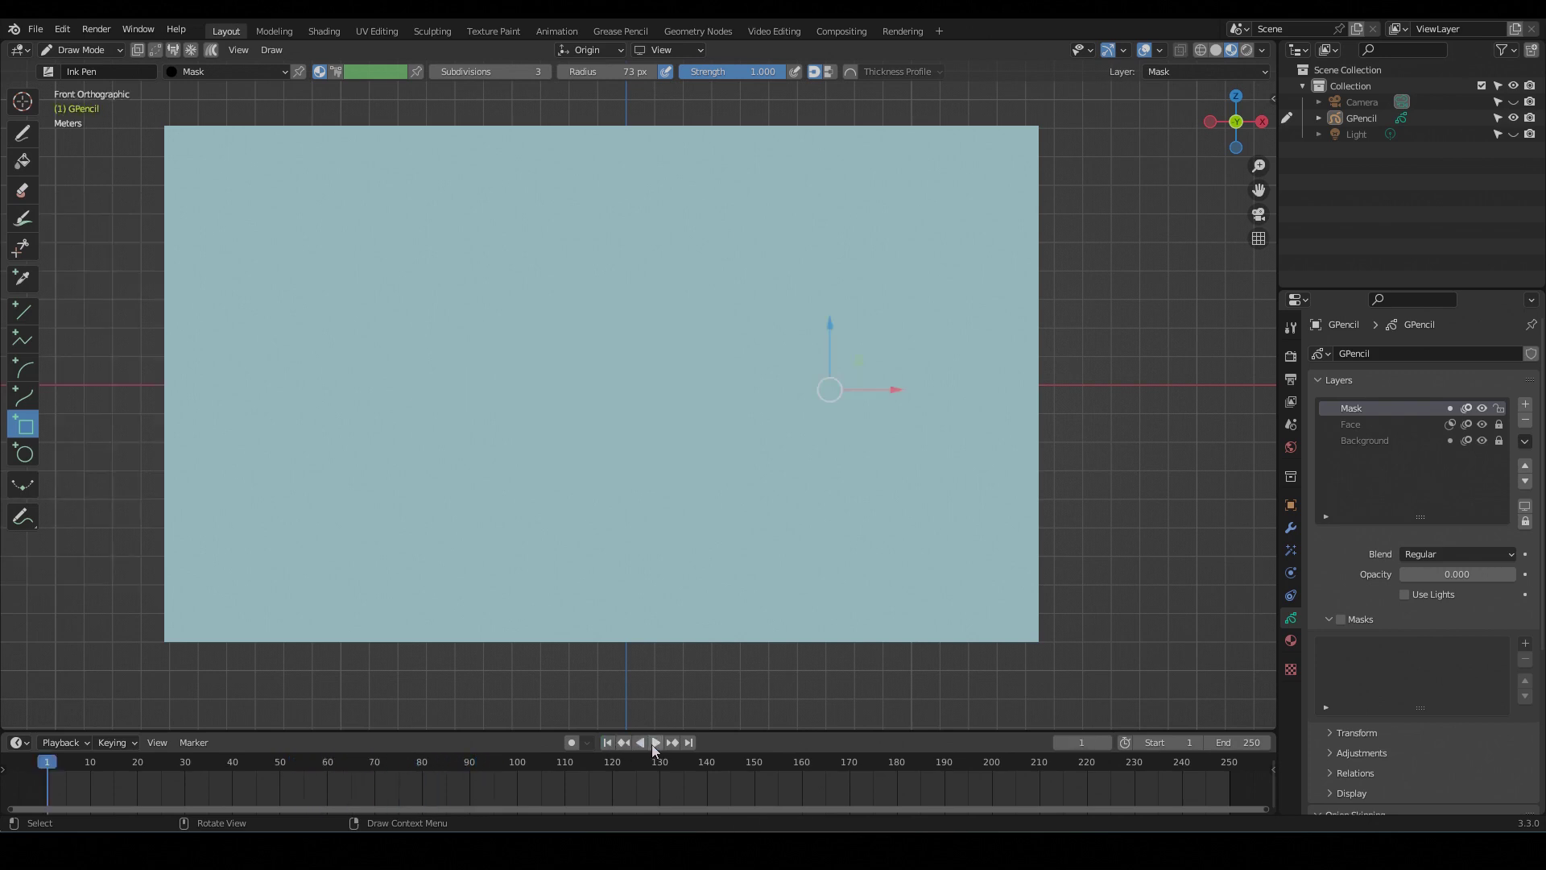
click(655, 743)
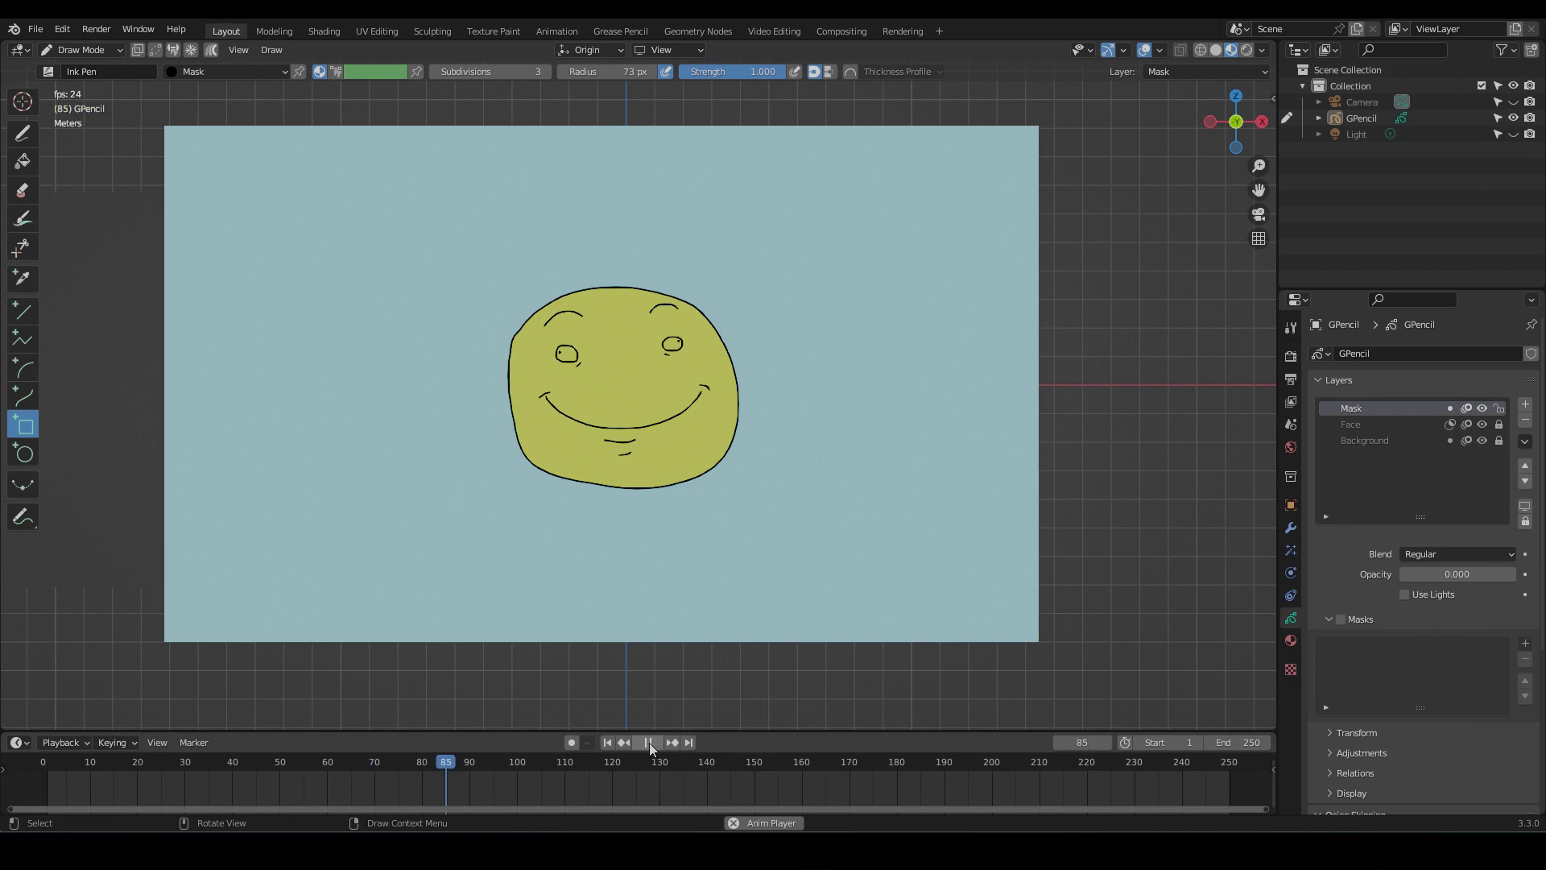
click(649, 742)
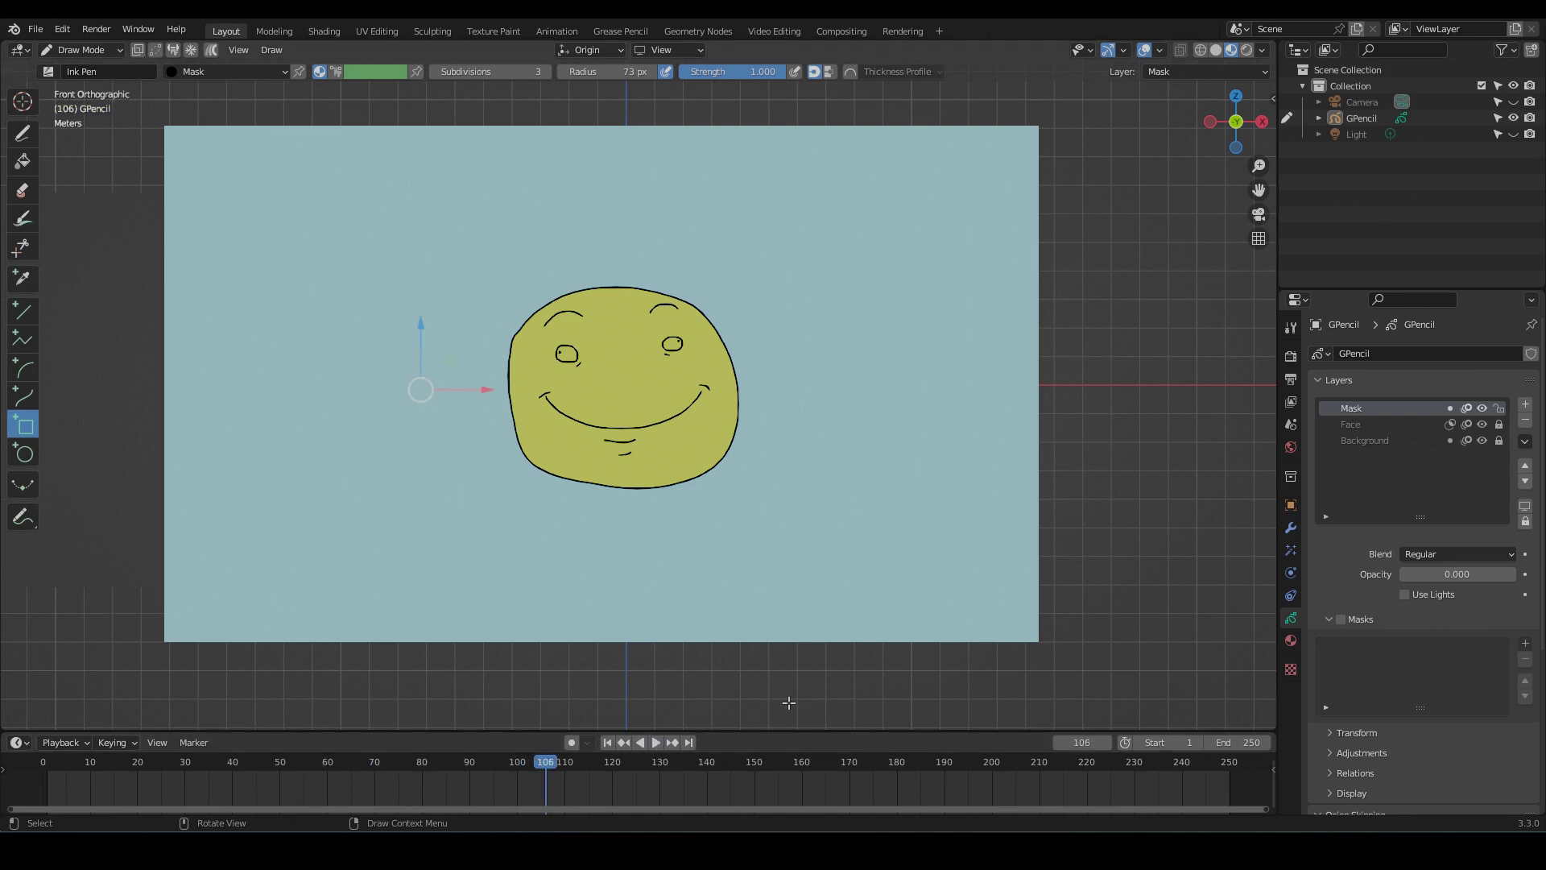